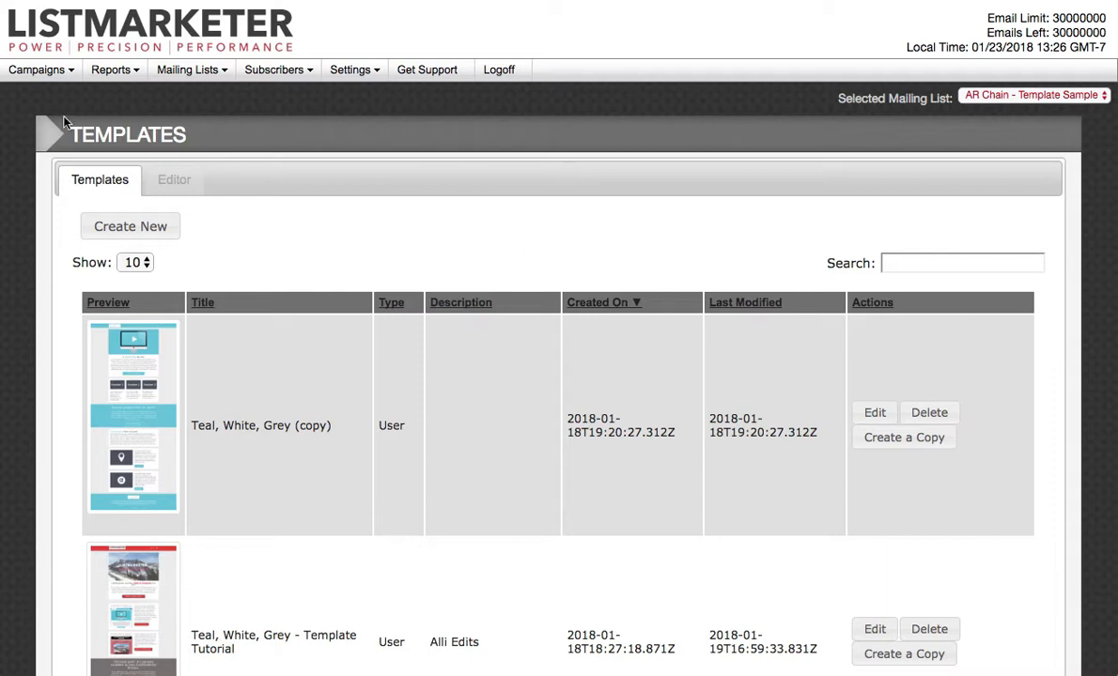
click(63, 72)
click(58, 75)
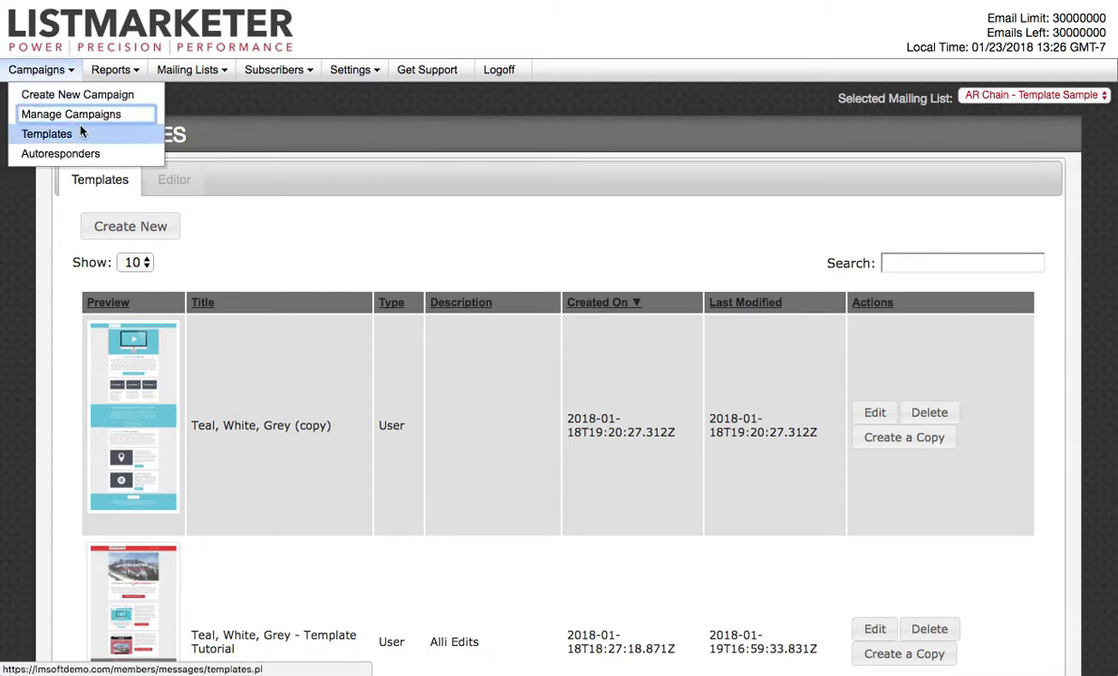
click(294, 223)
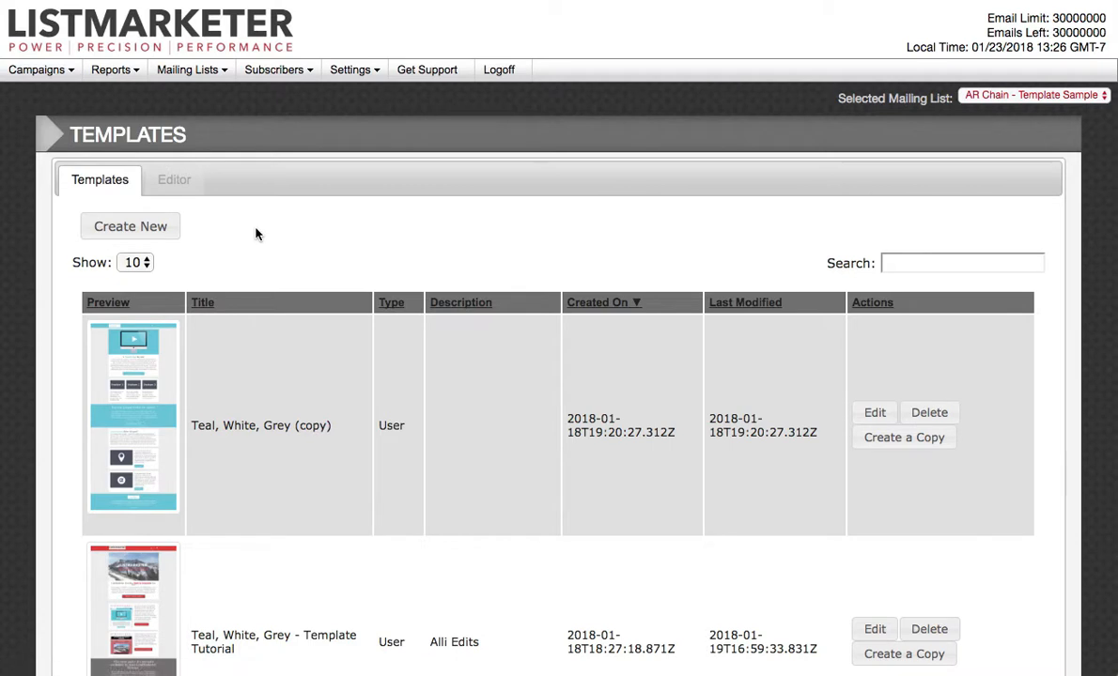
Create a new template, title it "Template from Scratch", leave the description empty and save it.
click(132, 232)
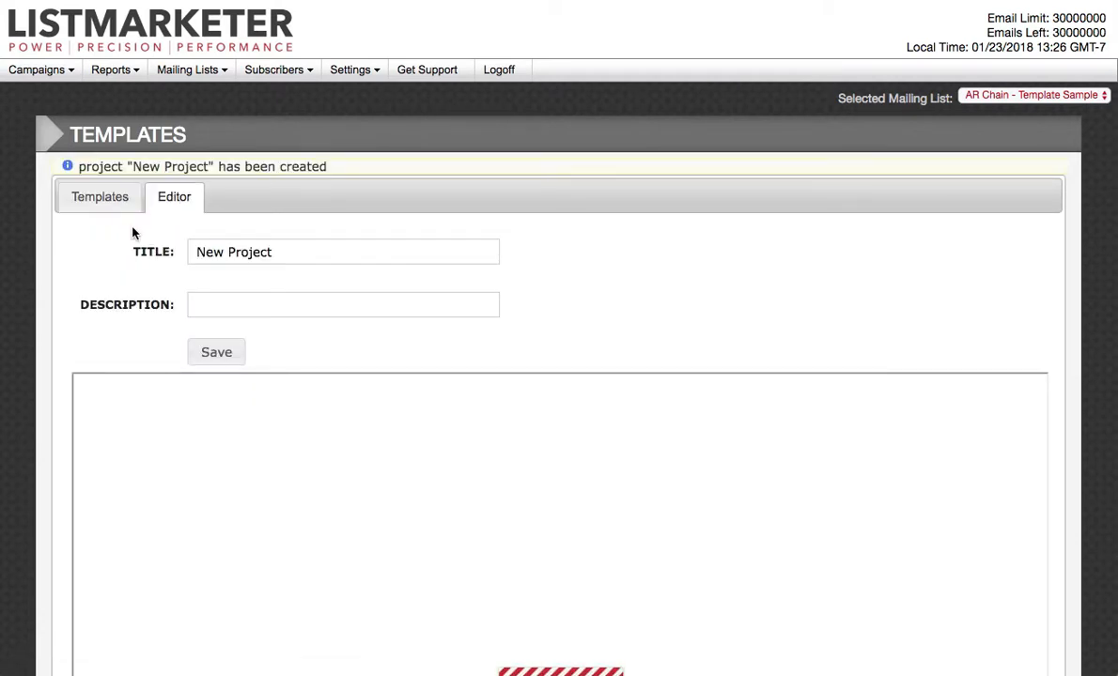
double_click(249, 253)
triple_click(249, 253)
text(Template from Scr)
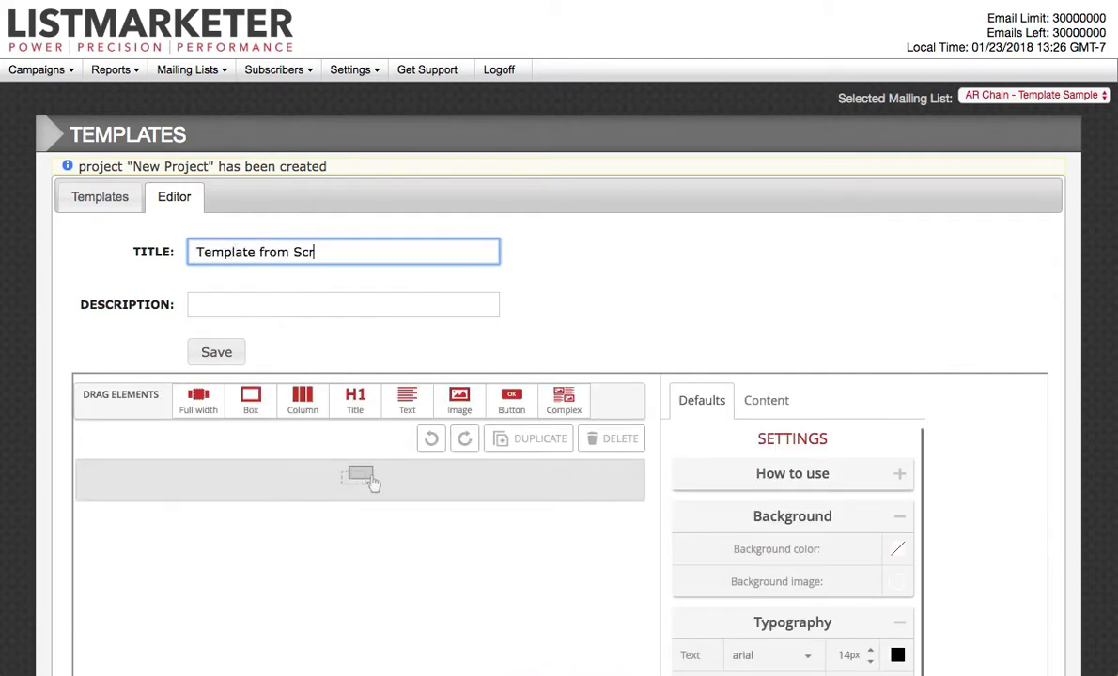
text(atch)
click(206, 306)
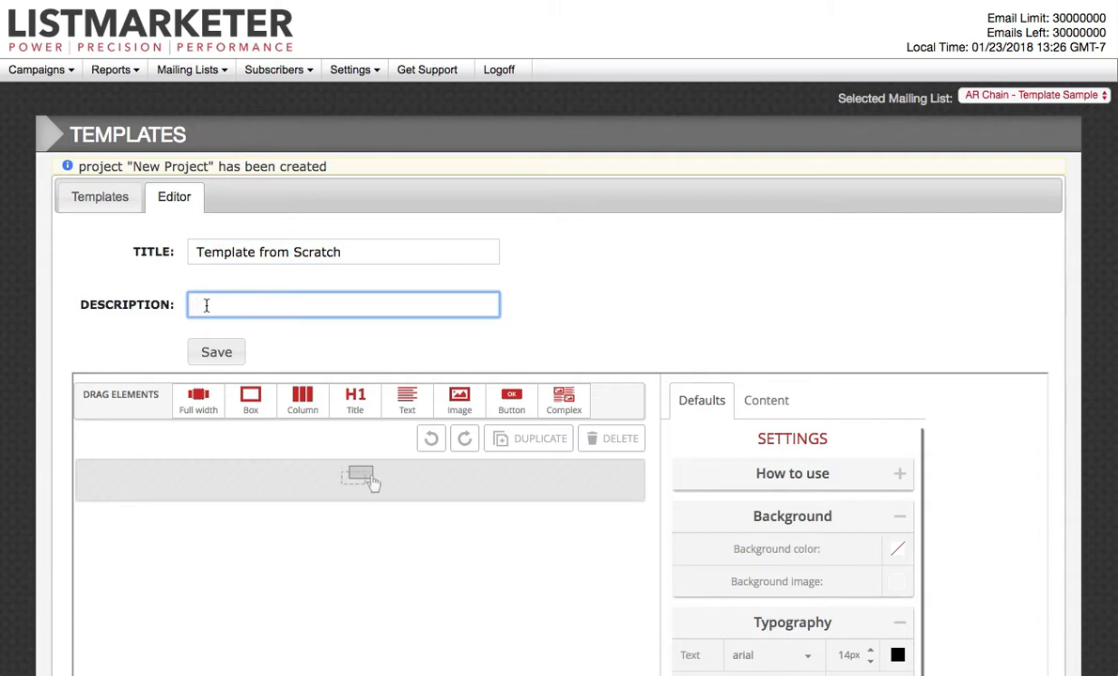
click(222, 361)
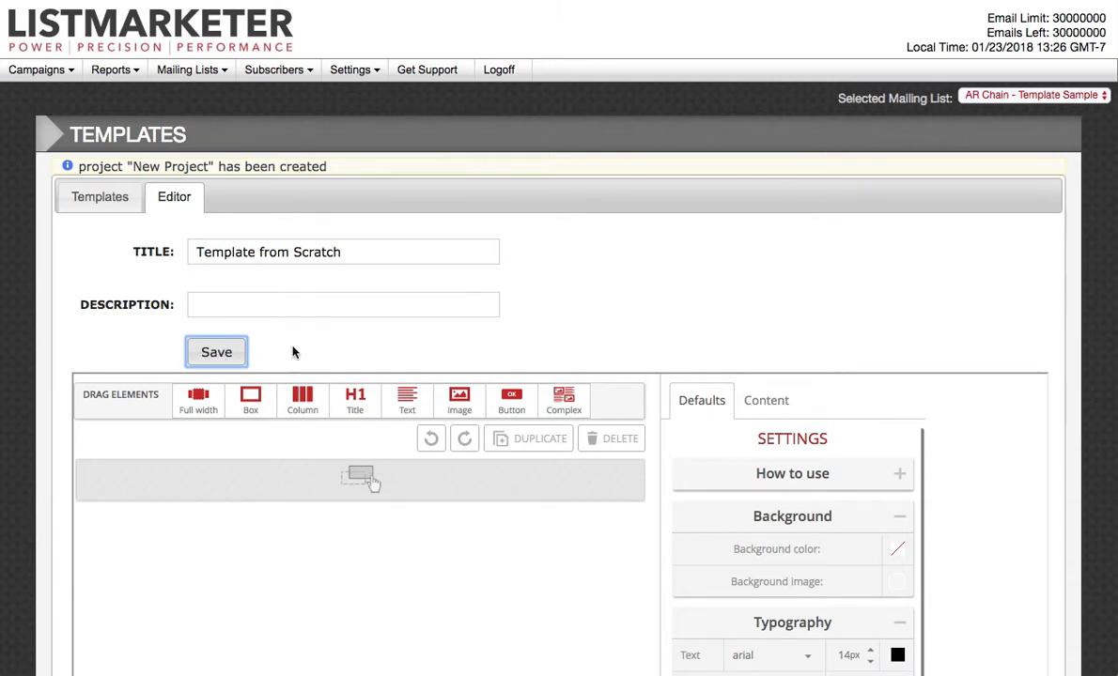
Add a full-width element to the empty template canvas.
click(627, 336)
scroll(627, 336, down, 5)
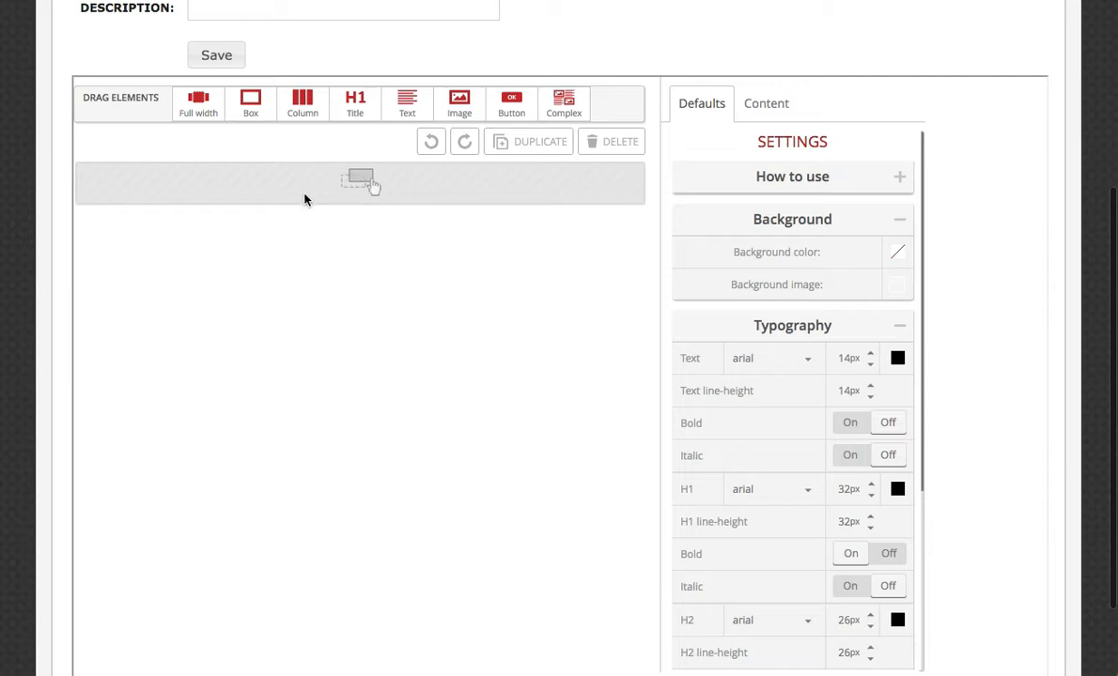
drag(199, 107, 345, 189)
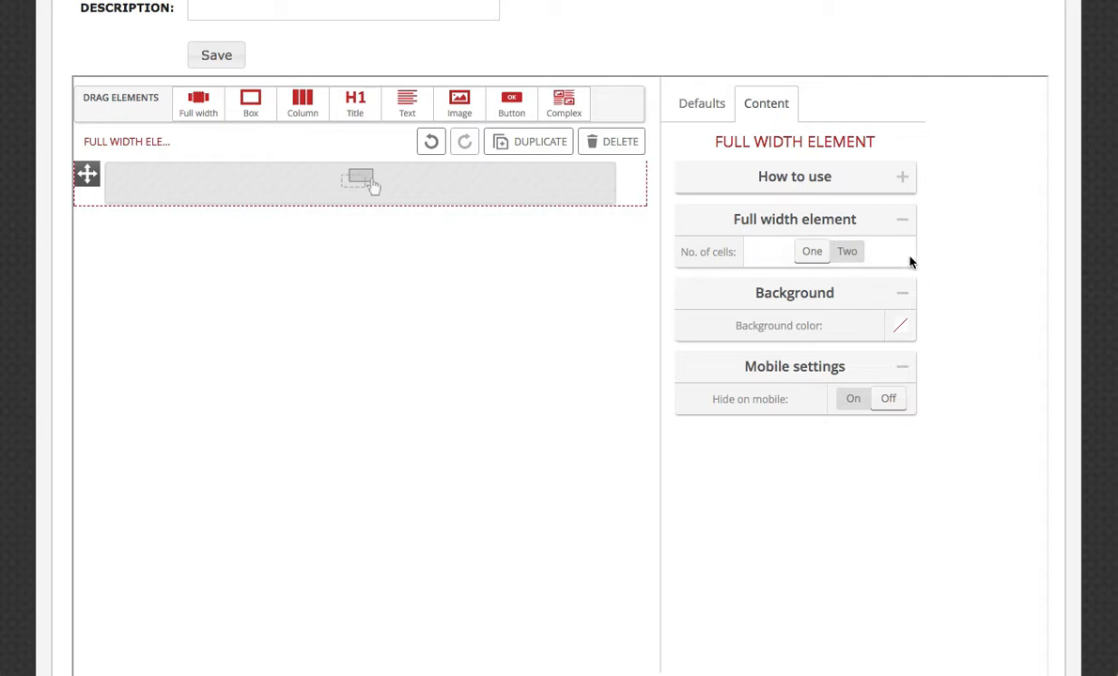
Set the full-width element's background color to the red #e54444.
click(901, 326)
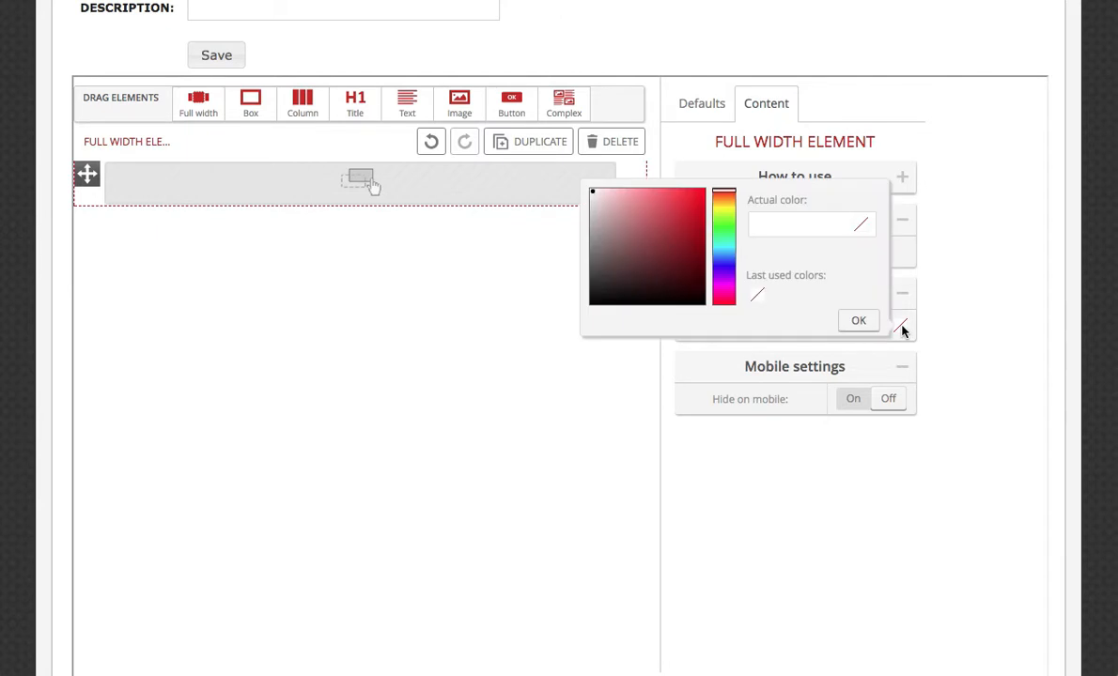
click(658, 200)
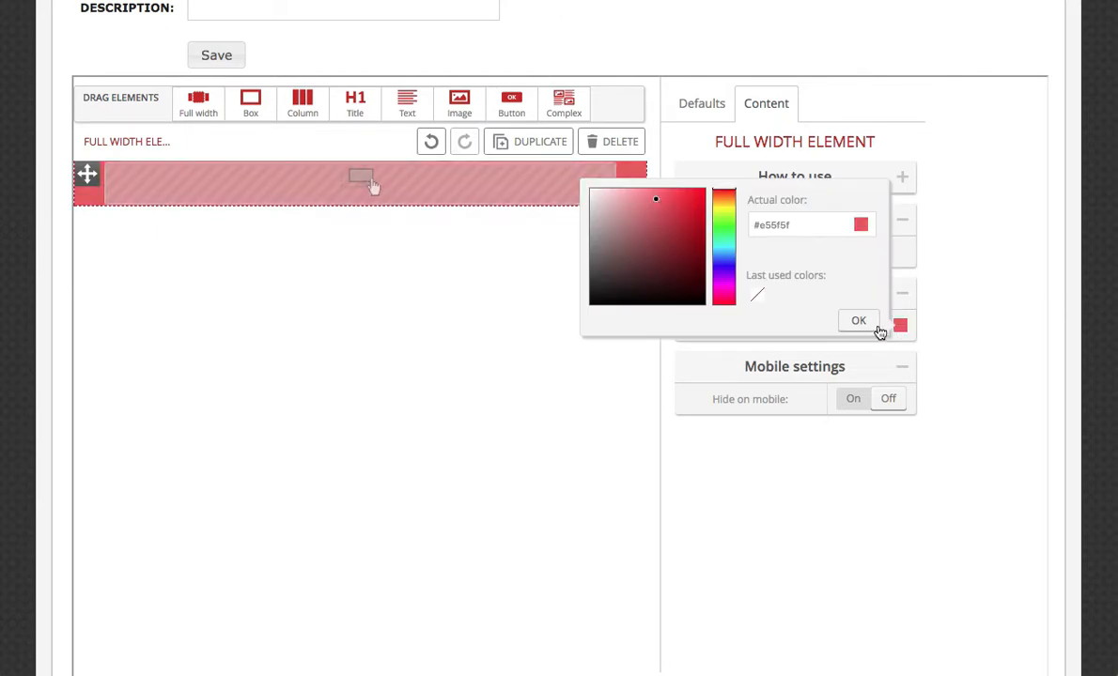
click(669, 199)
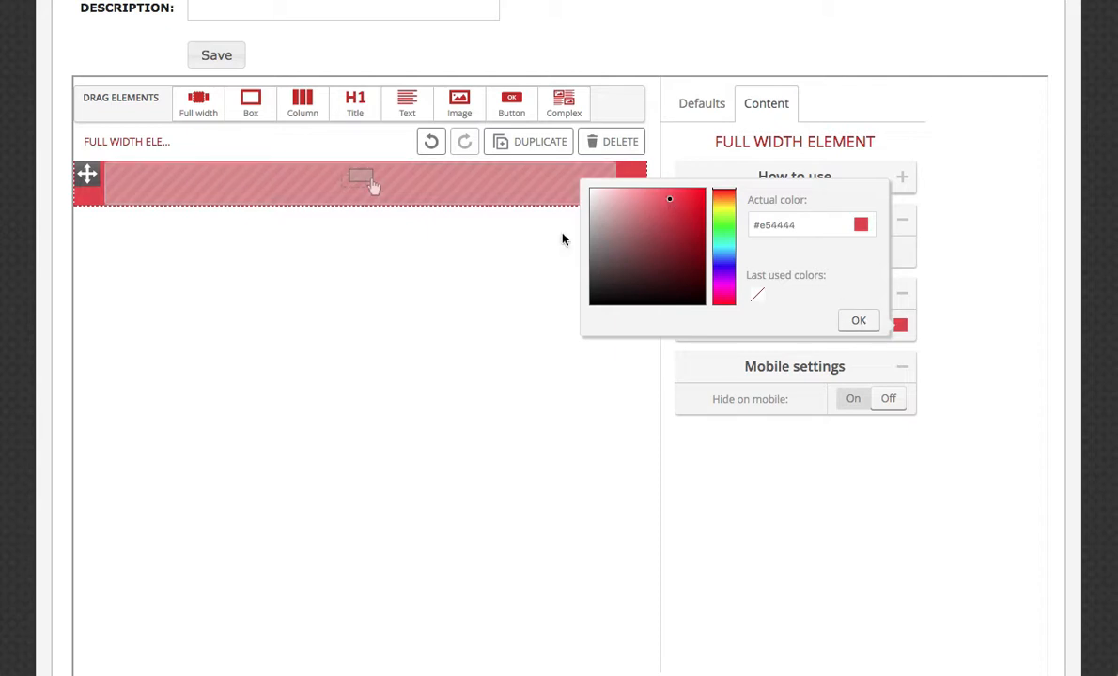
click(859, 321)
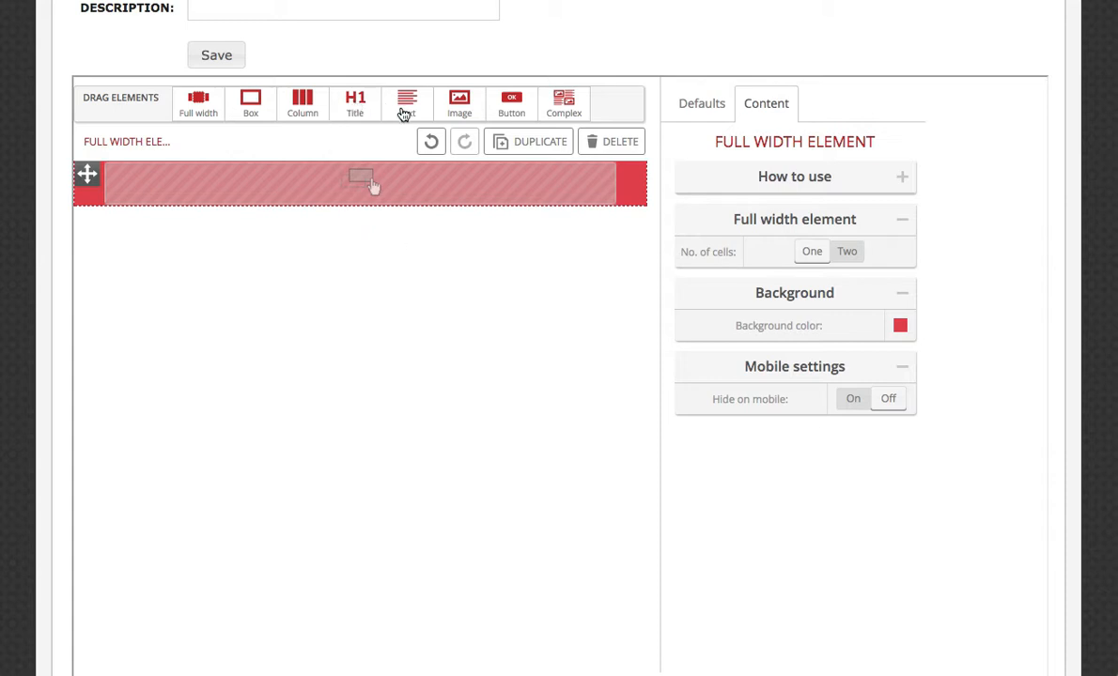
Place a title element in the red band and replace its placeholder text with "ListMarketer Now Has Built-In Templates For You!".
drag(360, 110, 369, 184)
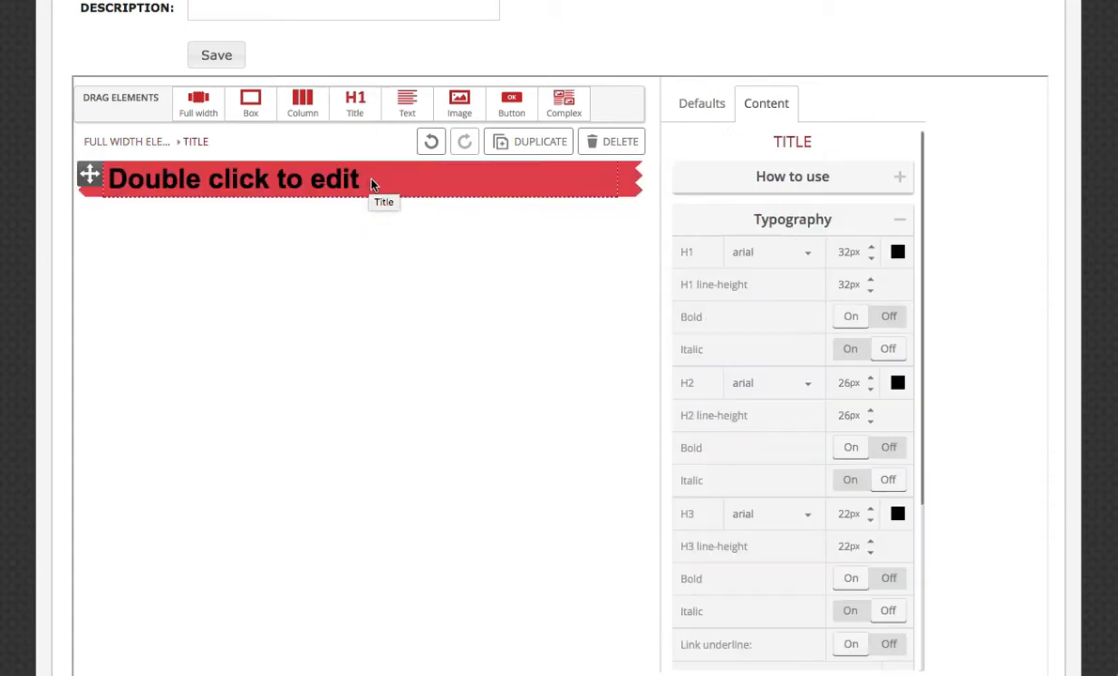
double_click(319, 182)
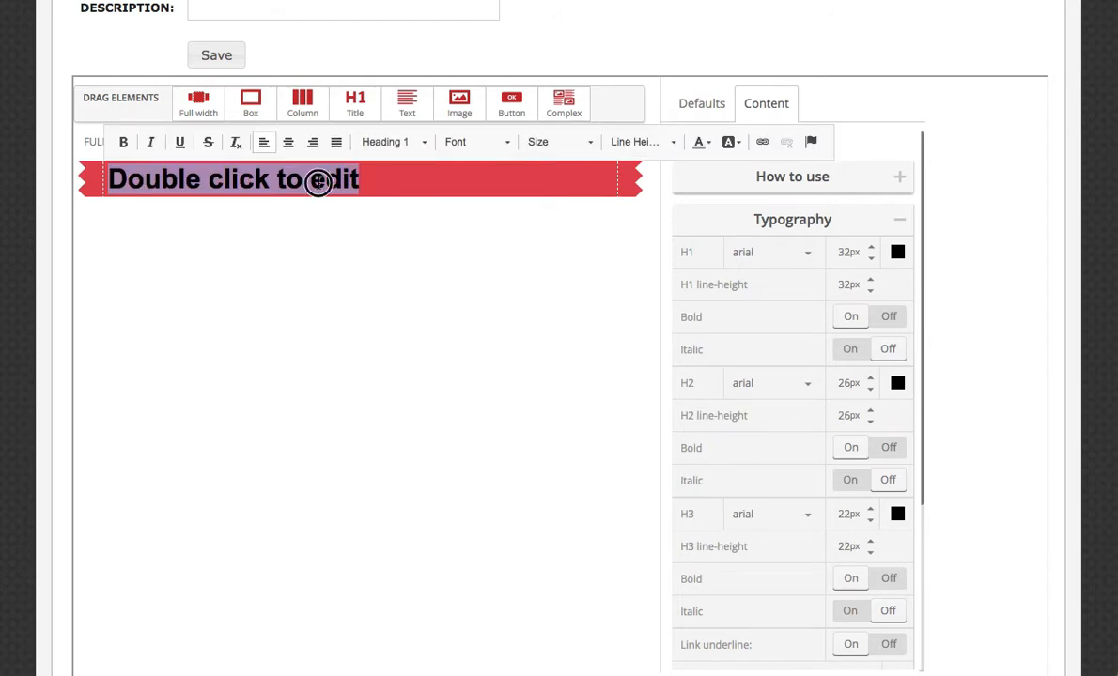
triple_click(318, 183)
text(ListMarketer Now Has Built-In Templates For You!)
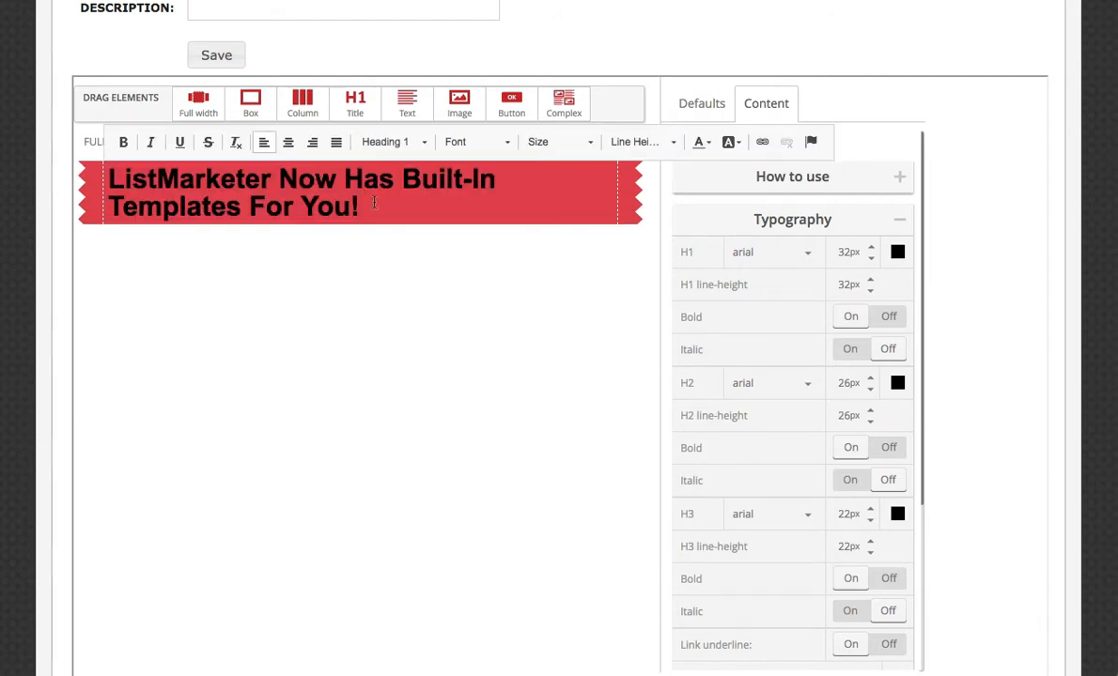
Center the title text in the red band and set its font size to 20.
drag(361, 205, 111, 178)
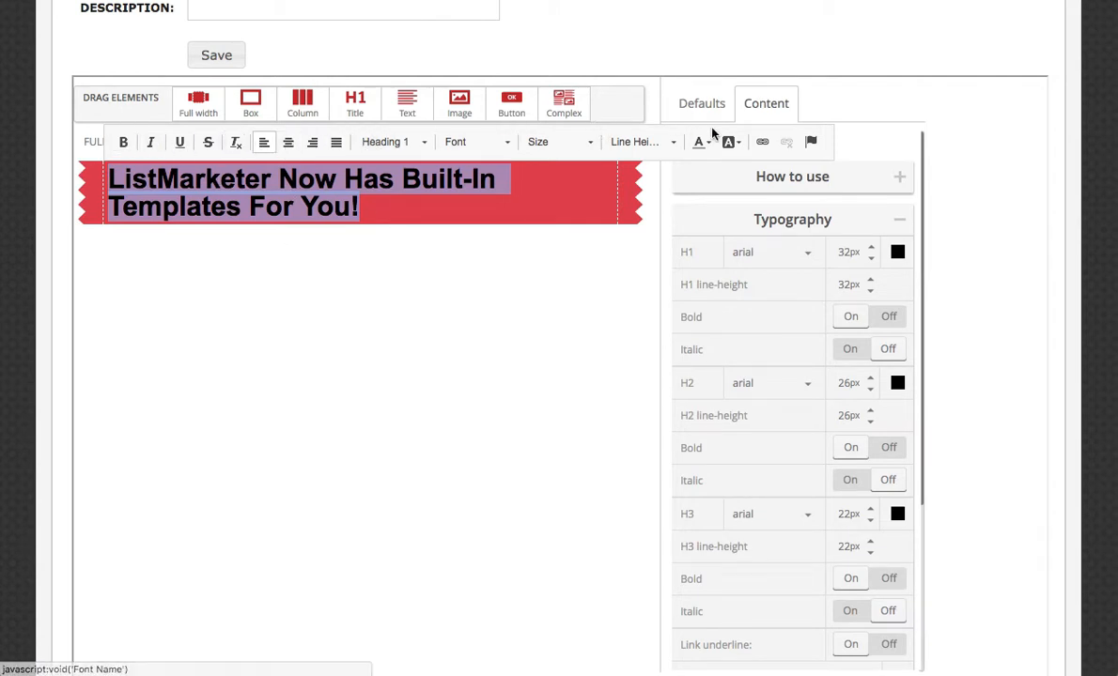
click(289, 143)
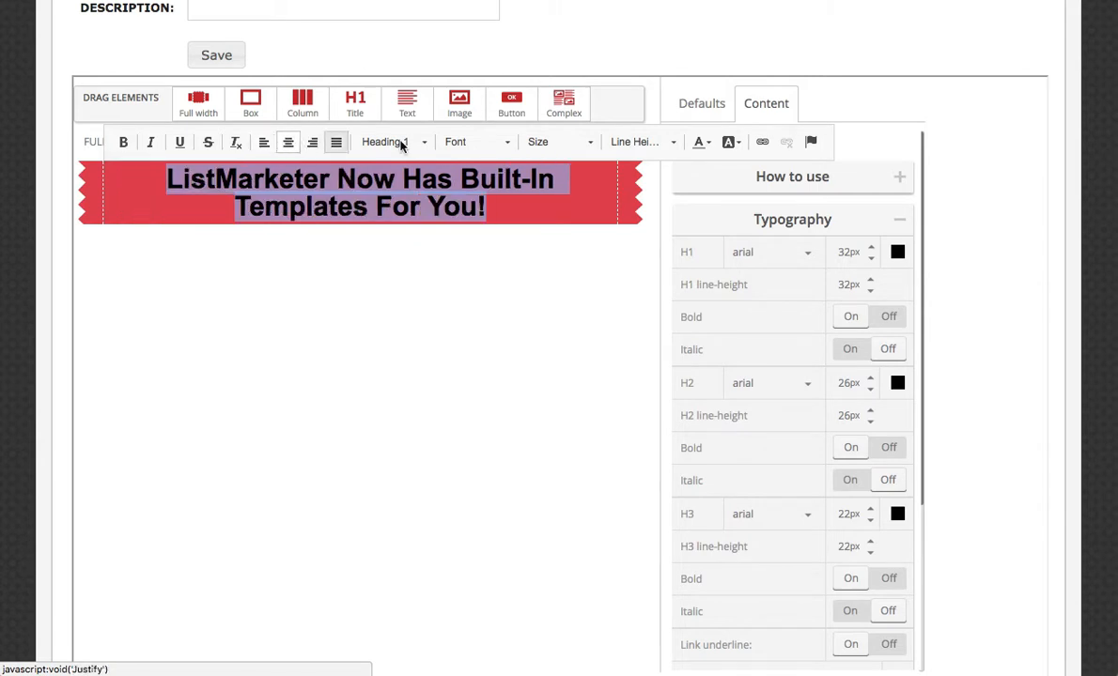
click(508, 147)
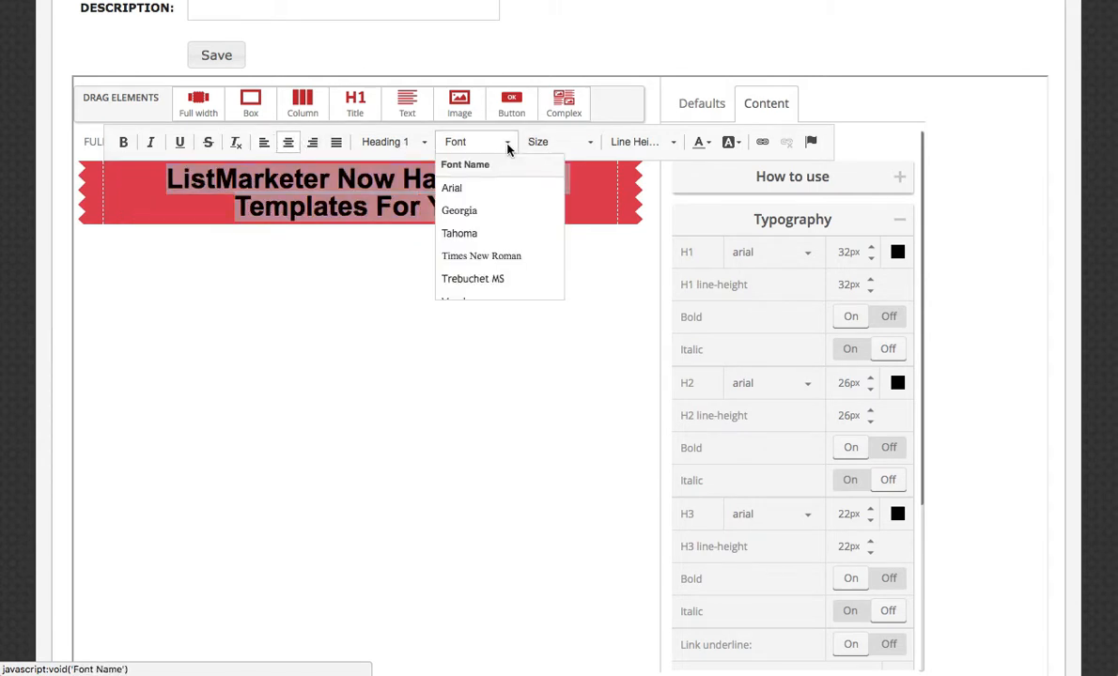
click(510, 148)
click(584, 144)
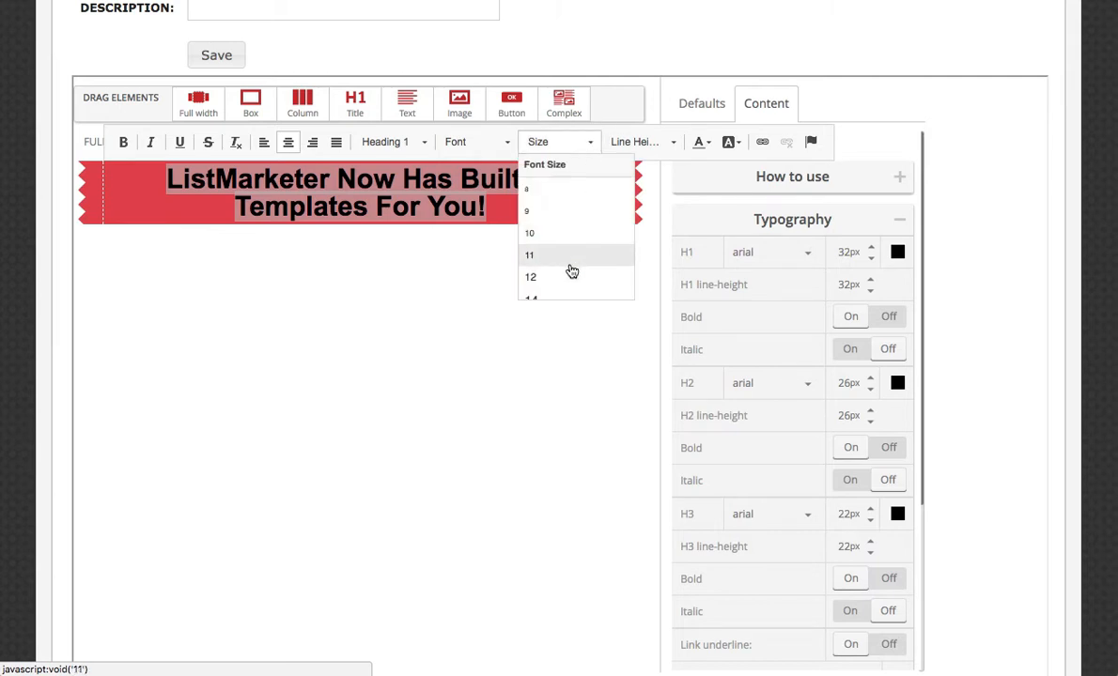
scroll(561, 266, down, 2)
click(553, 224)
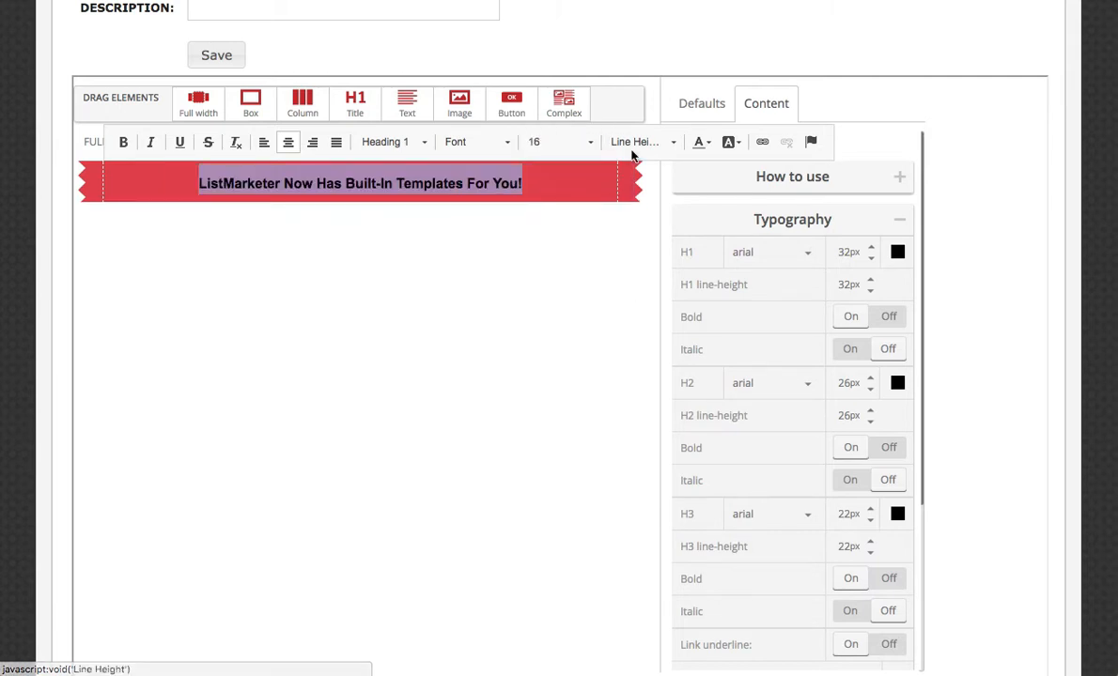
click(582, 141)
scroll(551, 267, up, 2)
scroll(554, 250, down, 3)
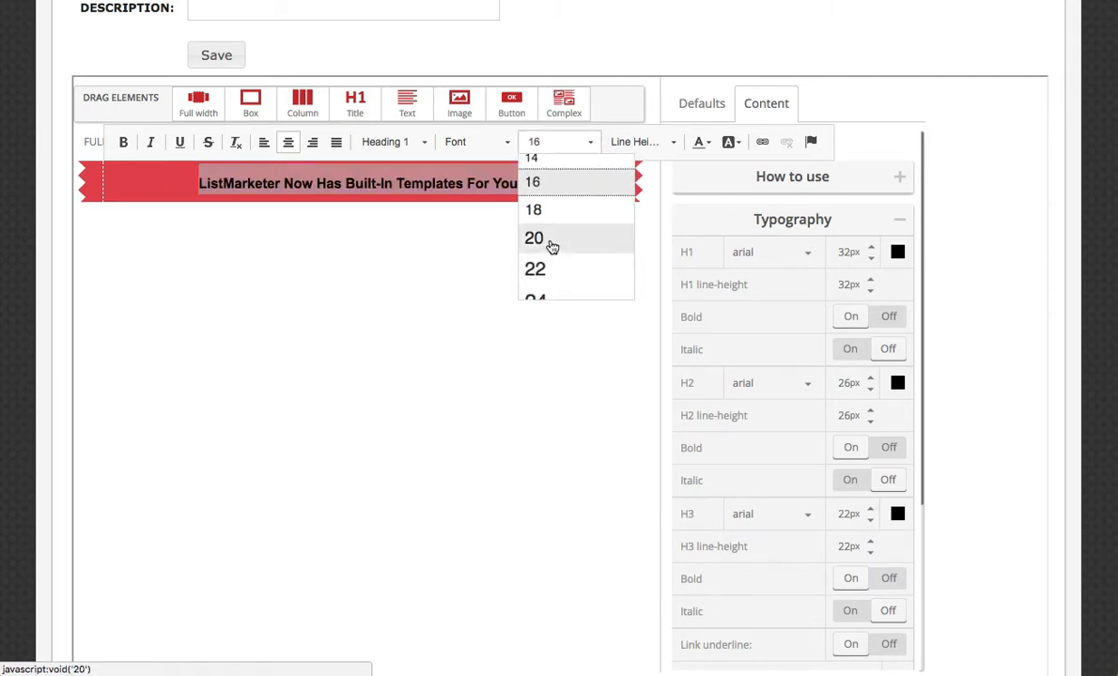
click(552, 243)
Change the title's text color to white and finish editing the title.
click(730, 142)
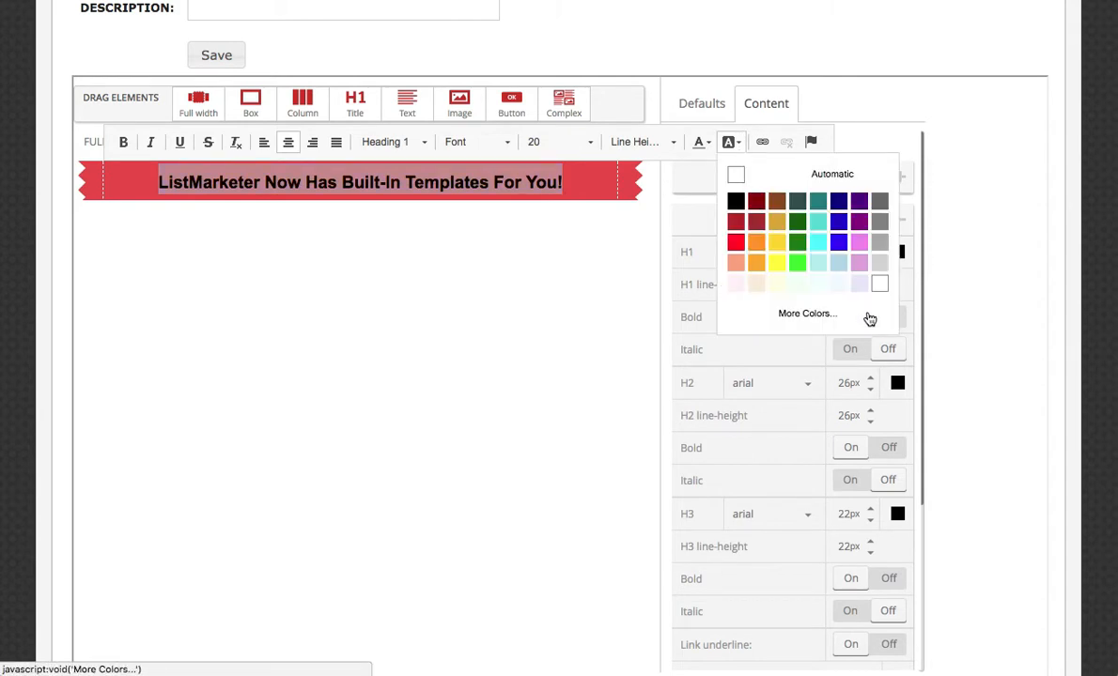
click(702, 142)
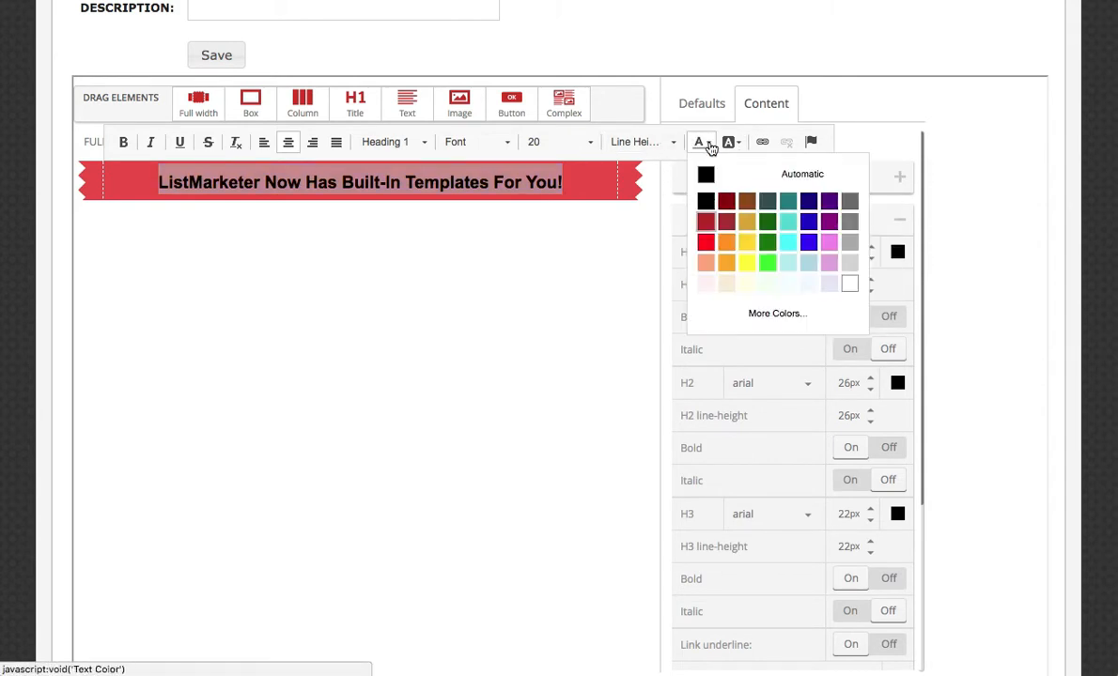
click(850, 283)
click(376, 274)
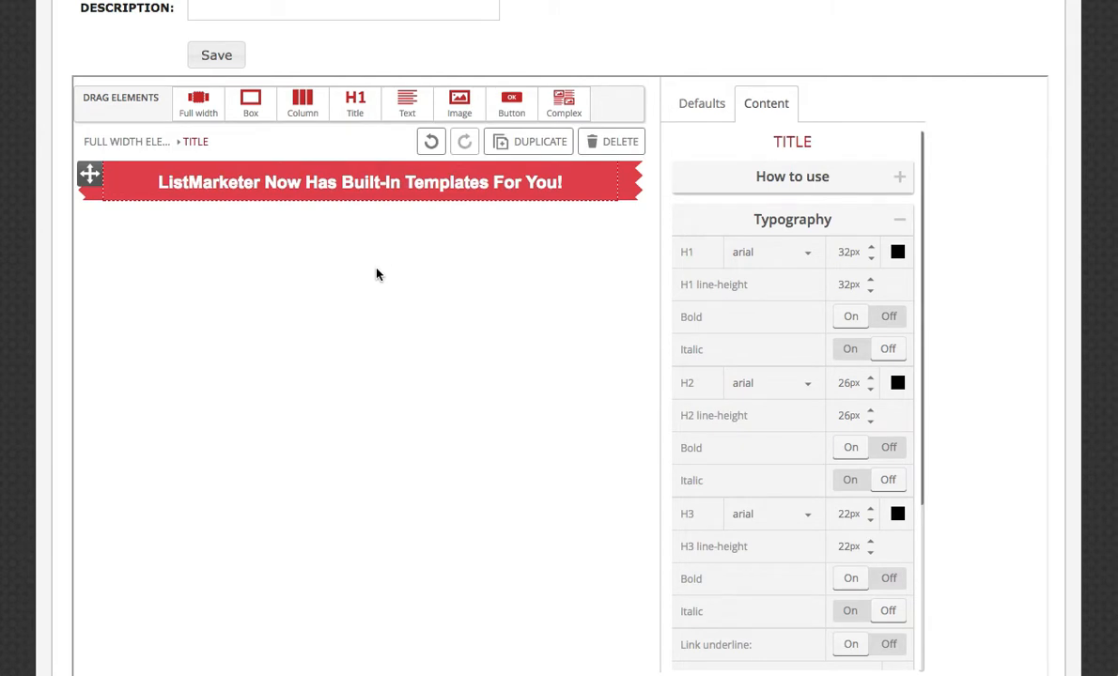
Add a second full-width element below the title band and place an image element inside it.
drag(196, 106, 276, 196)
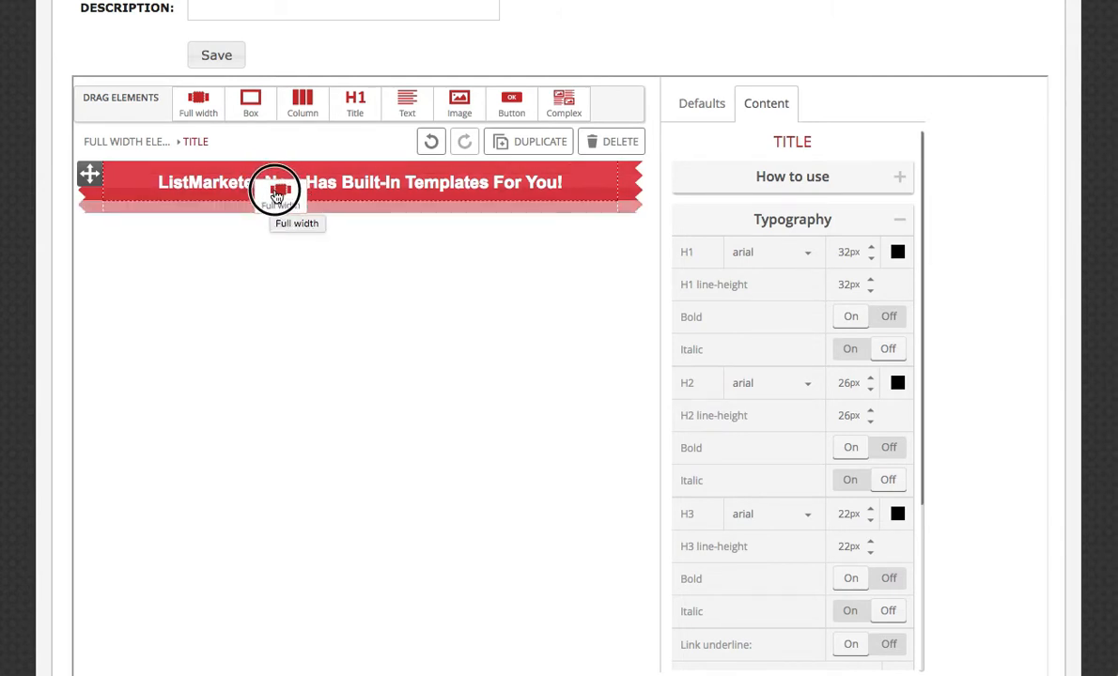
drag(277, 196, 280, 202)
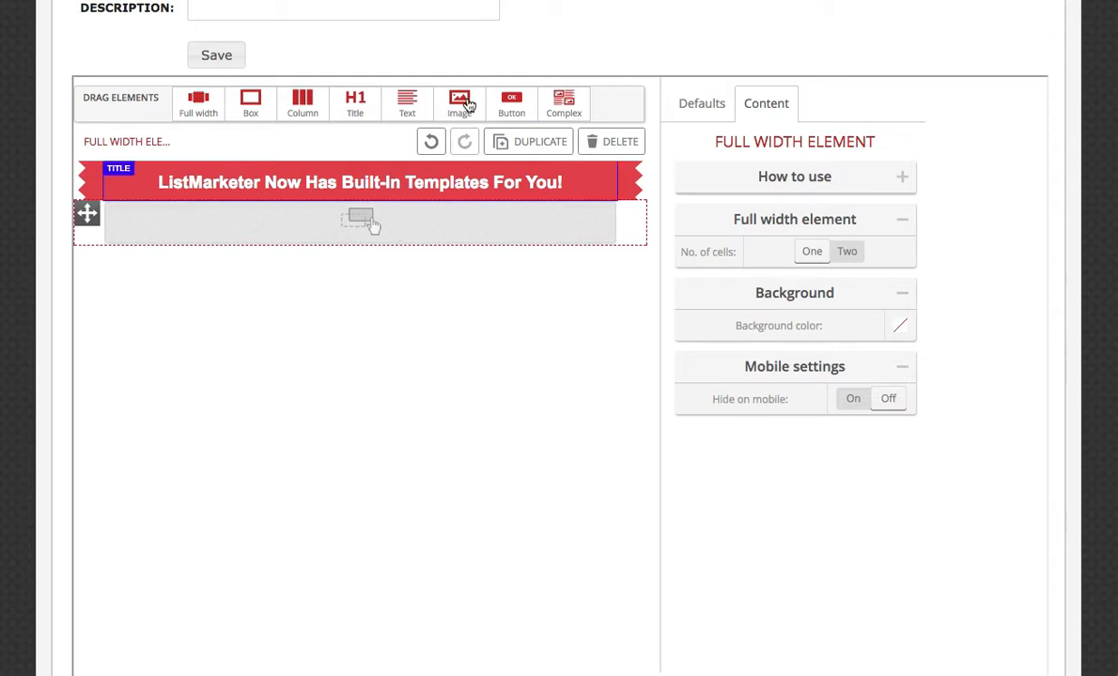
scroll(524, 84, up, 3)
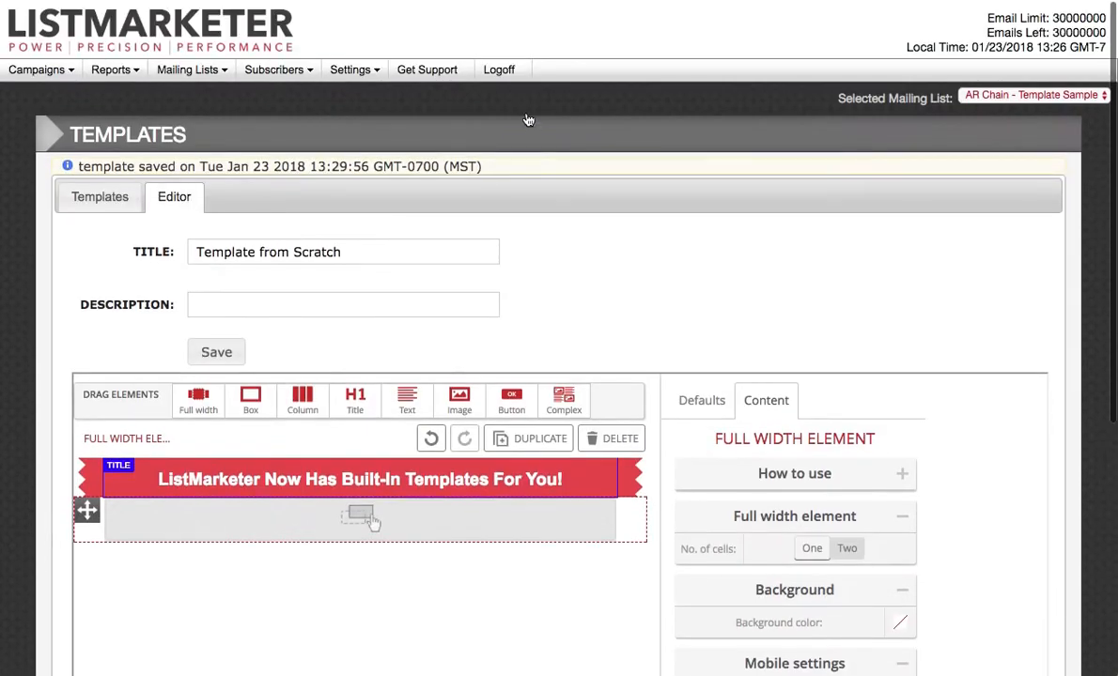
click(350, 69)
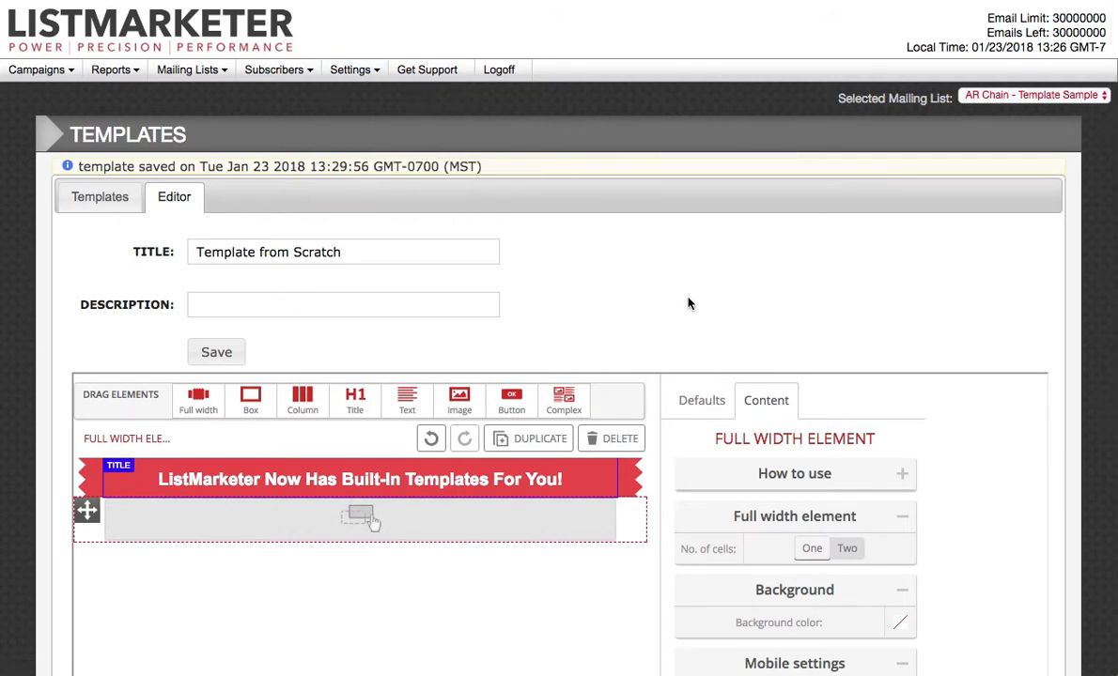
scroll(685, 300, down, 3)
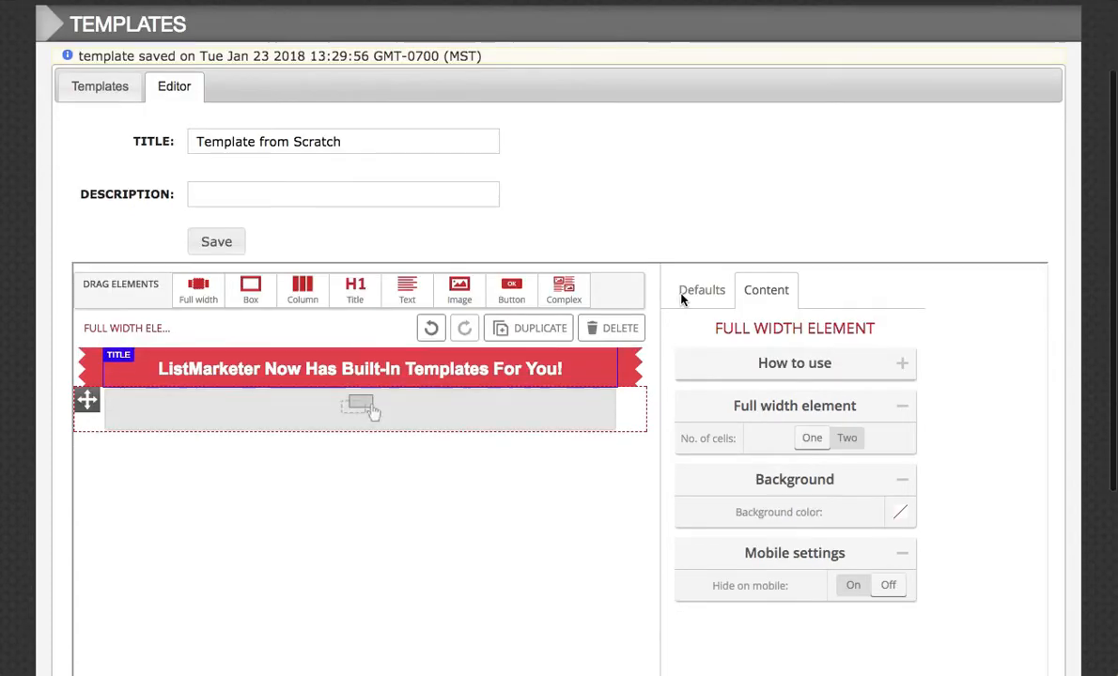
drag(458, 240, 376, 358)
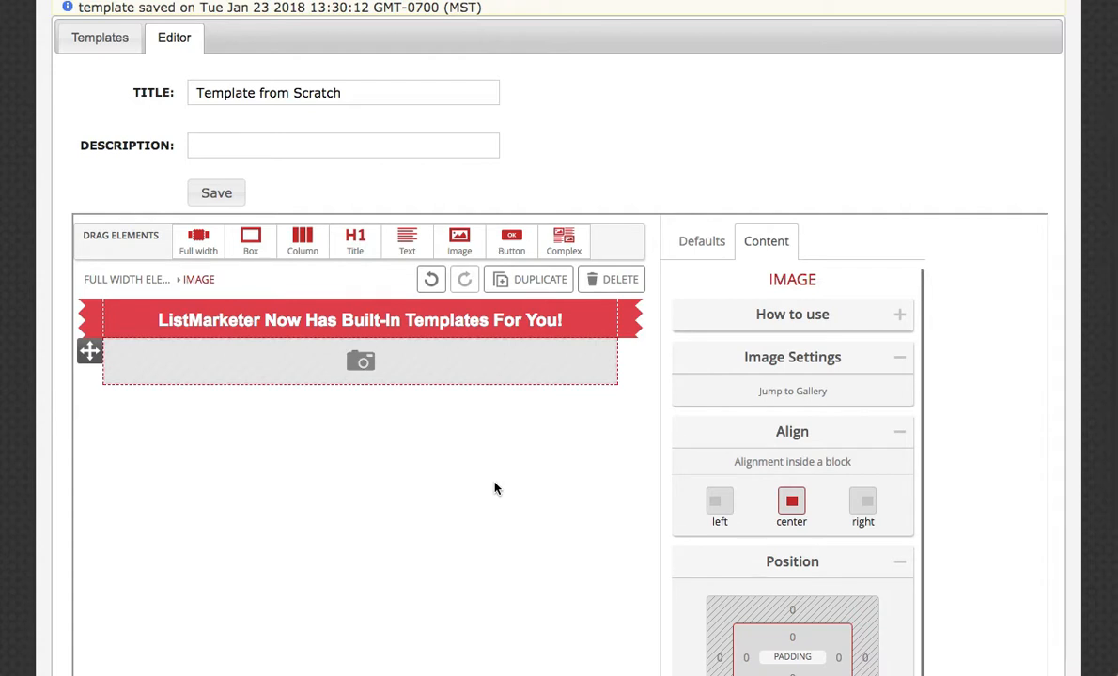
Fill the image placeholder below the title with "listmarketer 2.png" from the gallery.
scroll(496, 487, down, 1)
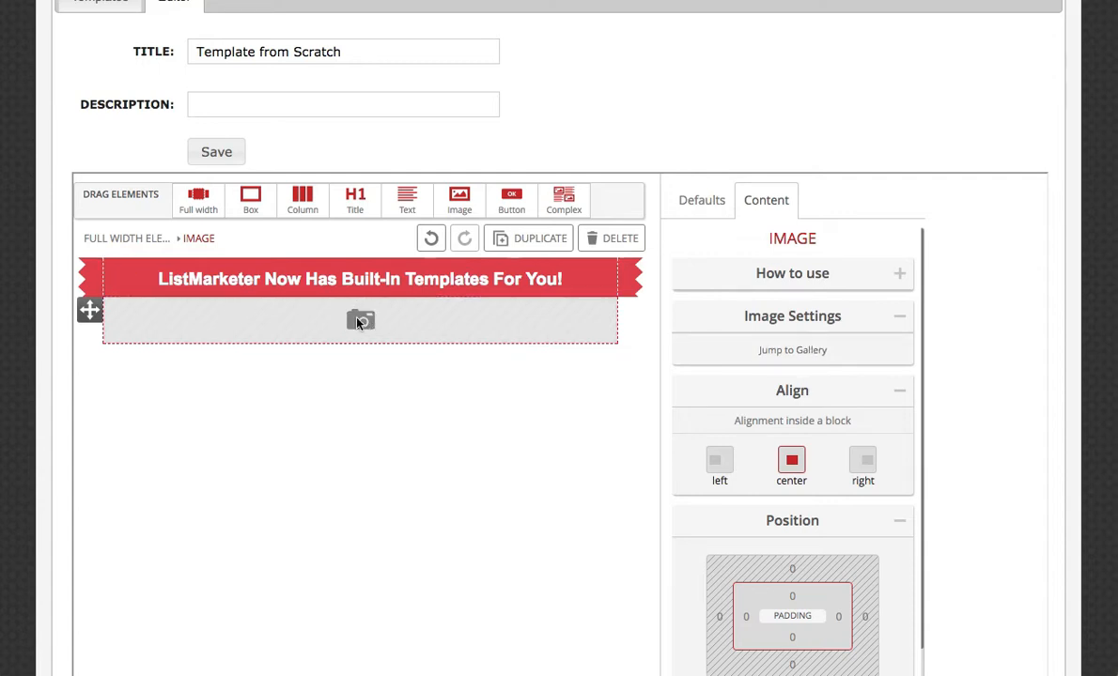
click(359, 322)
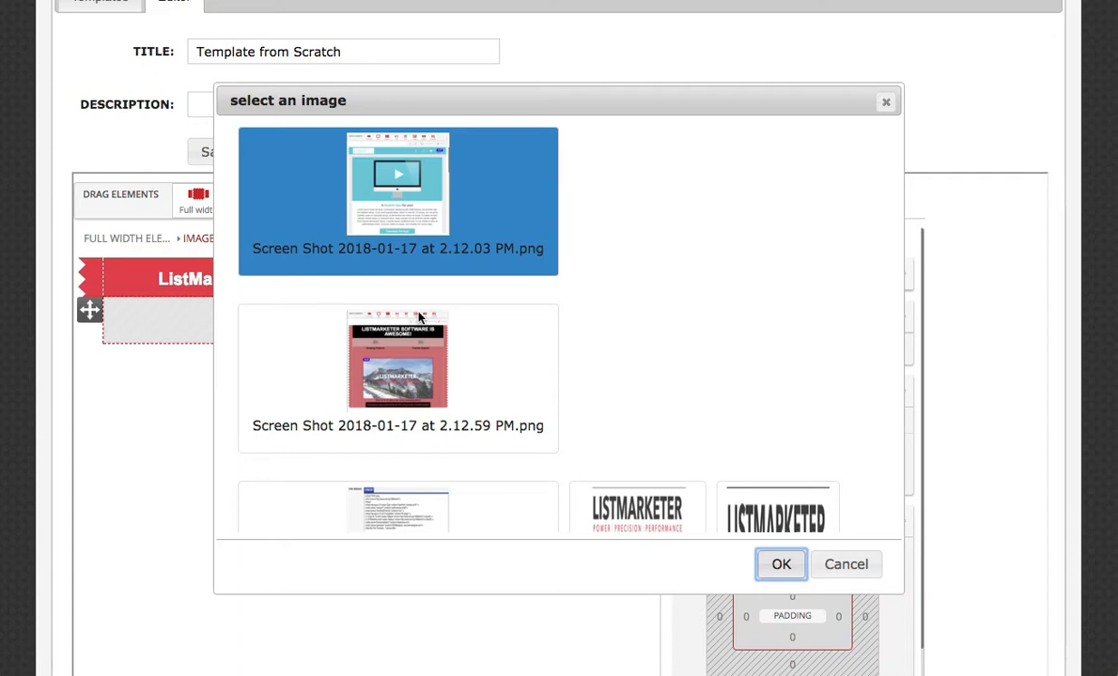
scroll(668, 310, down, 5)
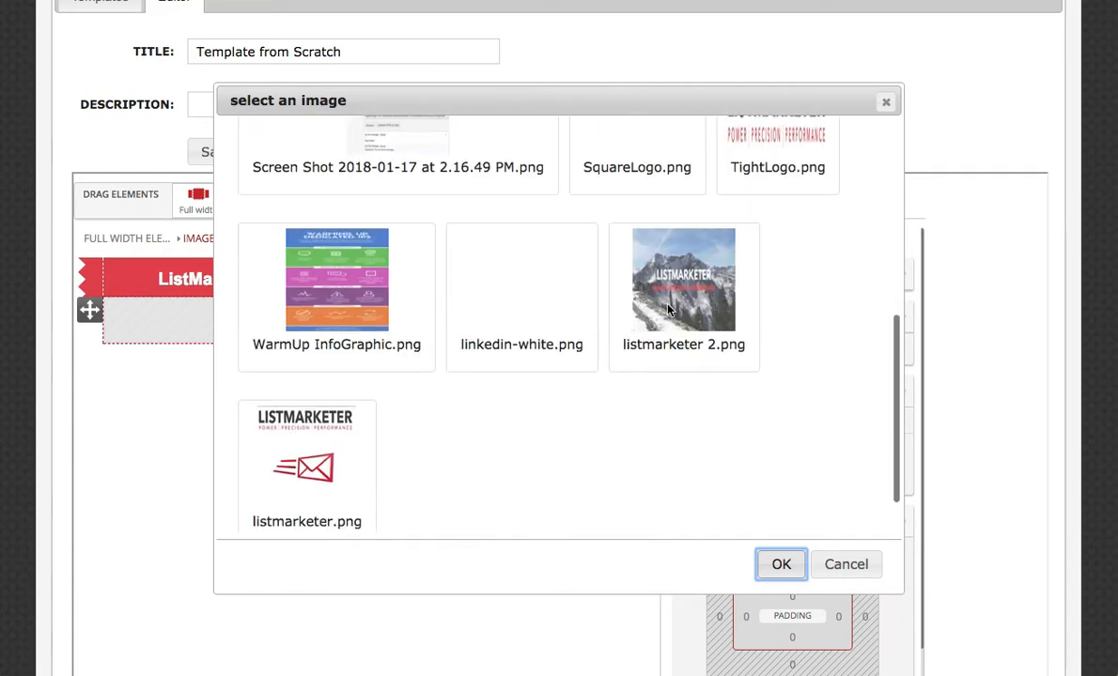
click(663, 289)
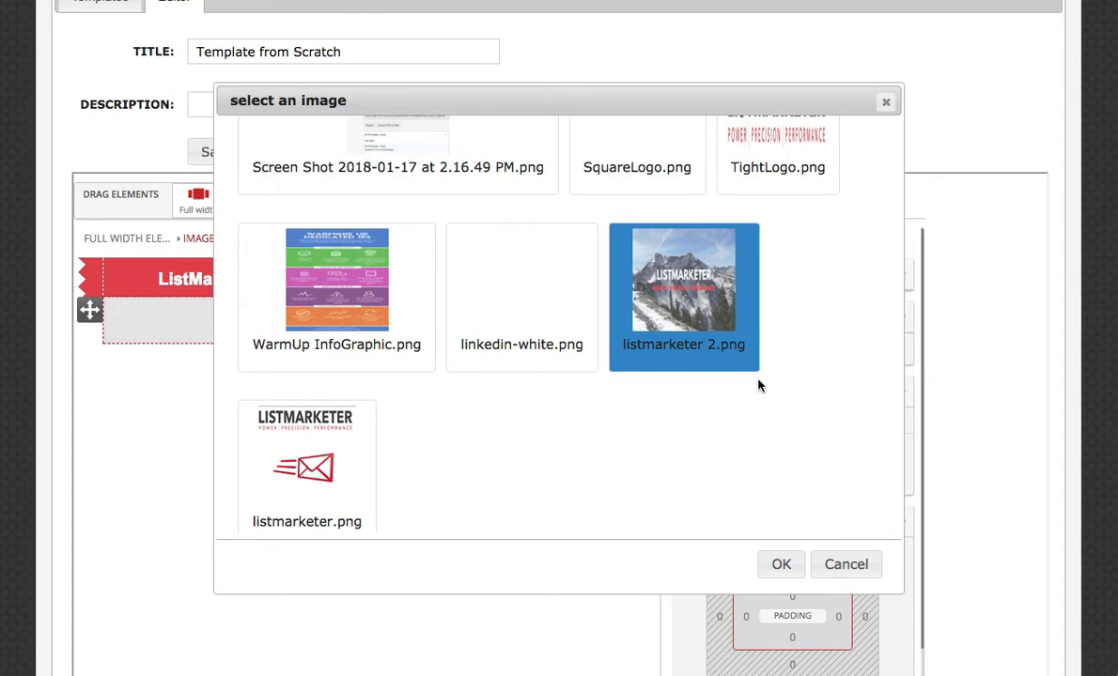
click(781, 564)
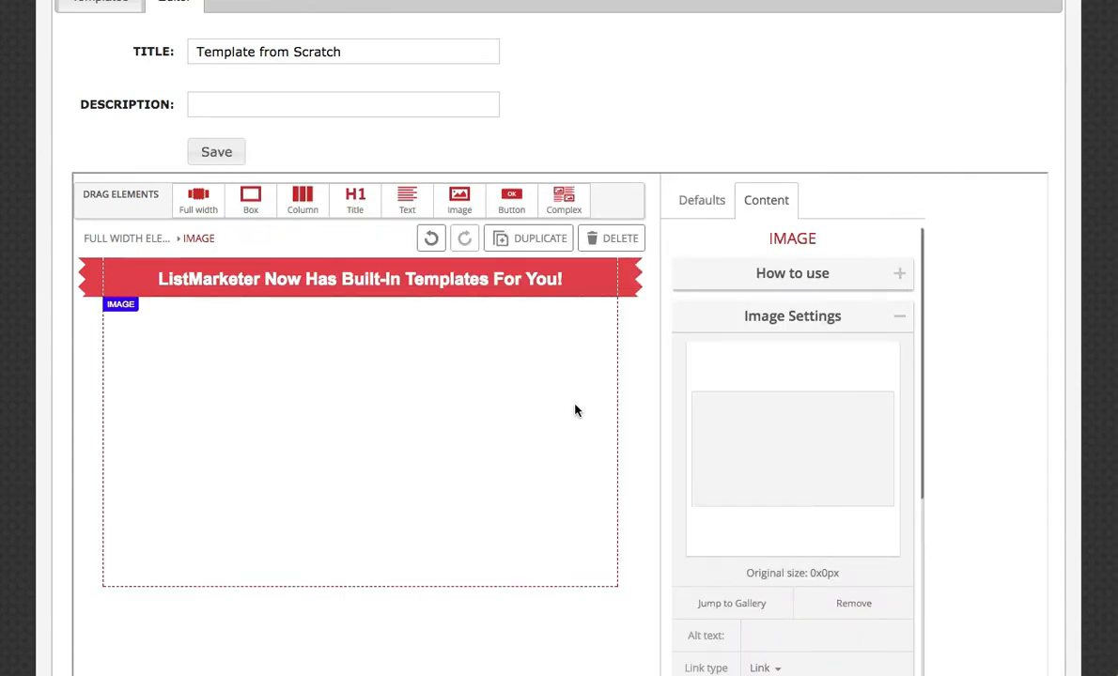
Add a text element directly below the mountain image.
scroll(592, 415, down, 4)
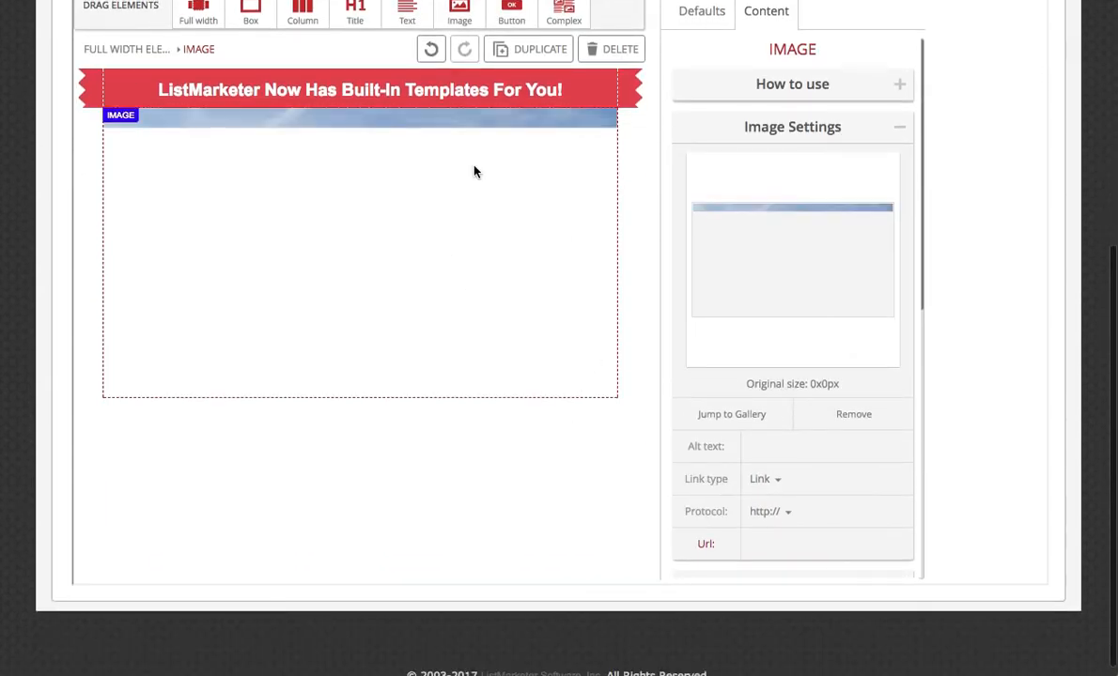
scroll(475, 172, up, 1)
drag(407, 58, 403, 447)
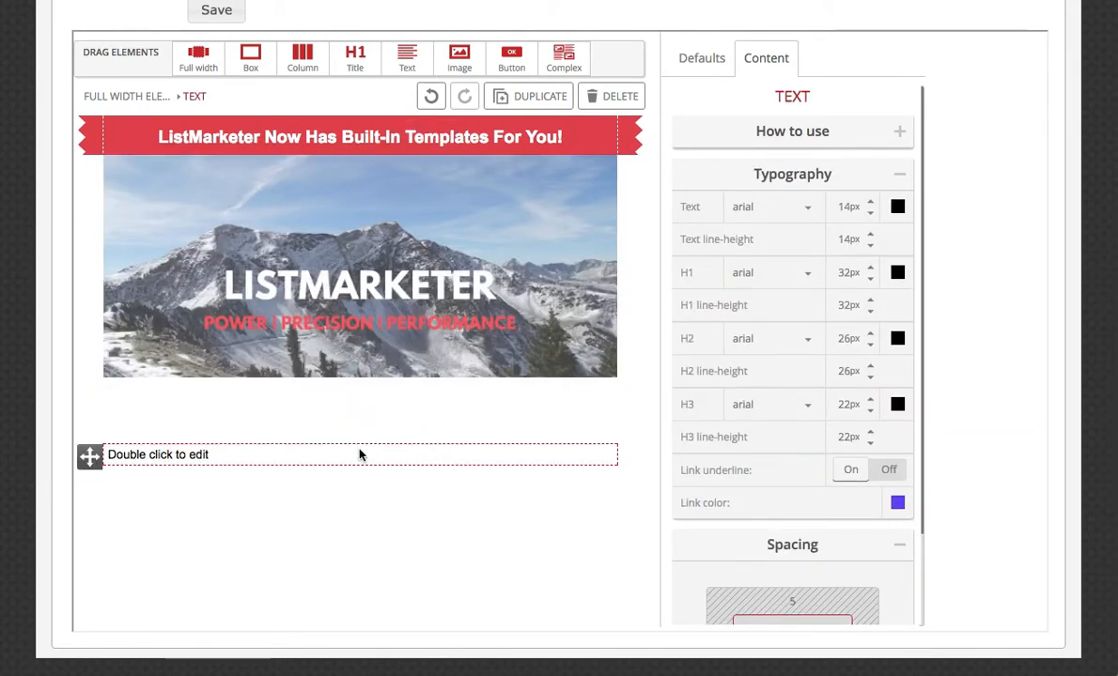
Replace the placeholder text below the image with the copied paragraph introducing the EDM Designer integration.
double_click(320, 452)
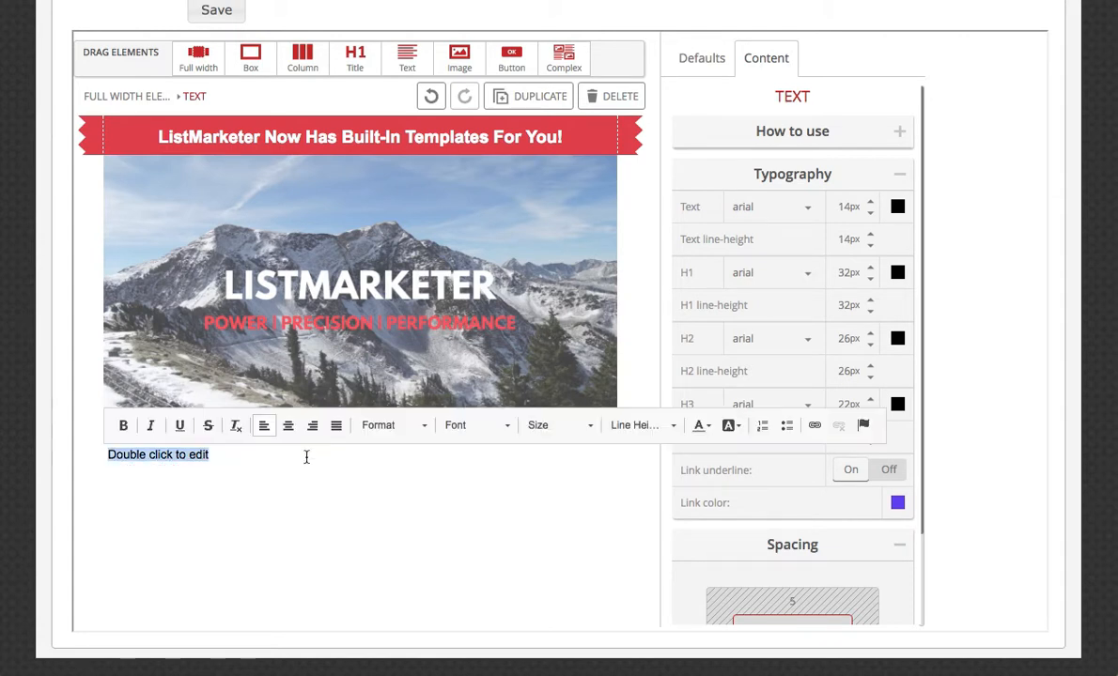
click(1115, 555)
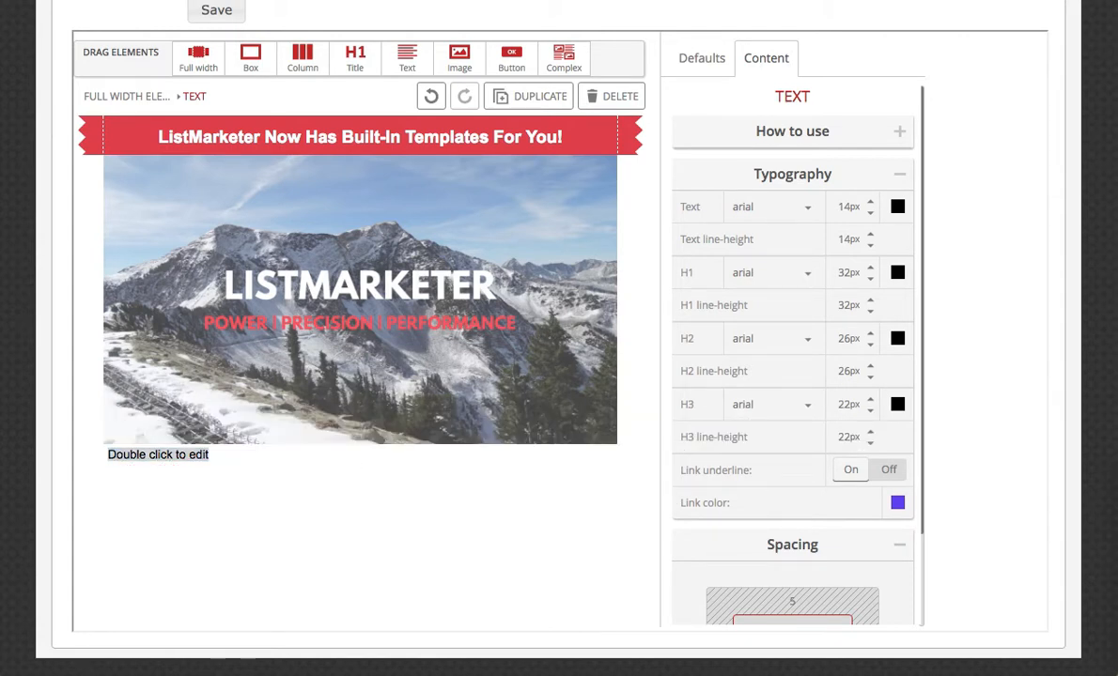
click(200, 455)
triple_click(189, 453)
text(We are happy to introduce our new integration with EDM Designer. Create beautiful HTML creatives right from your current ListMarketer platform. Easily add them on the Create New Campaign page - no more copy and pasting! Create your own templates or choose from existing templates.)
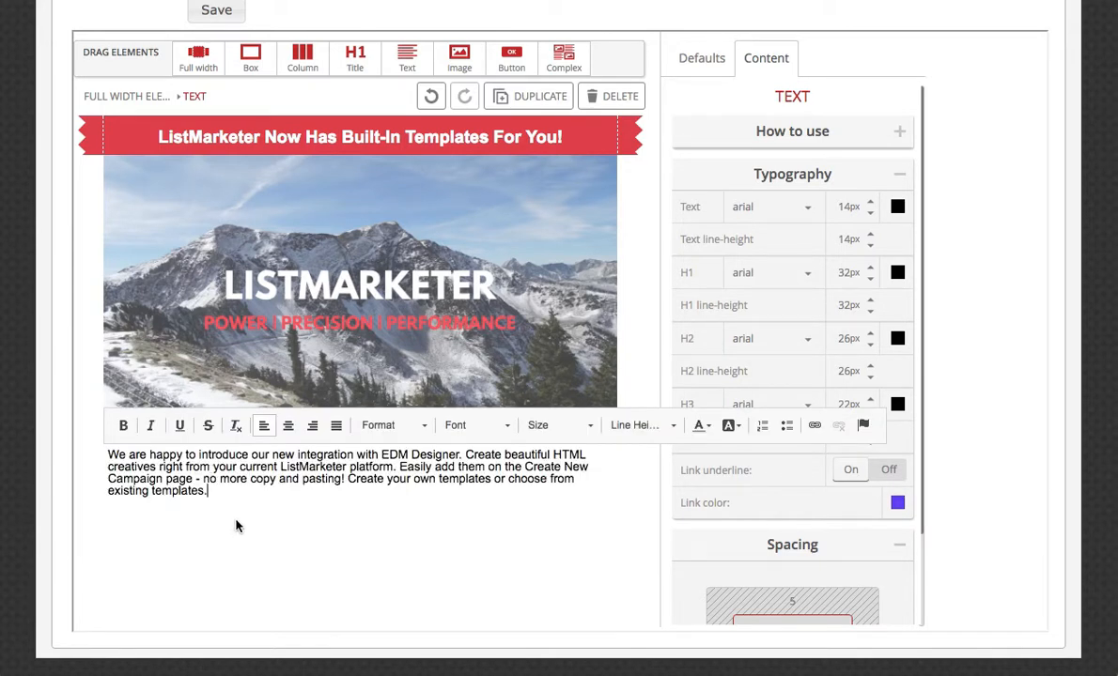
click(283, 547)
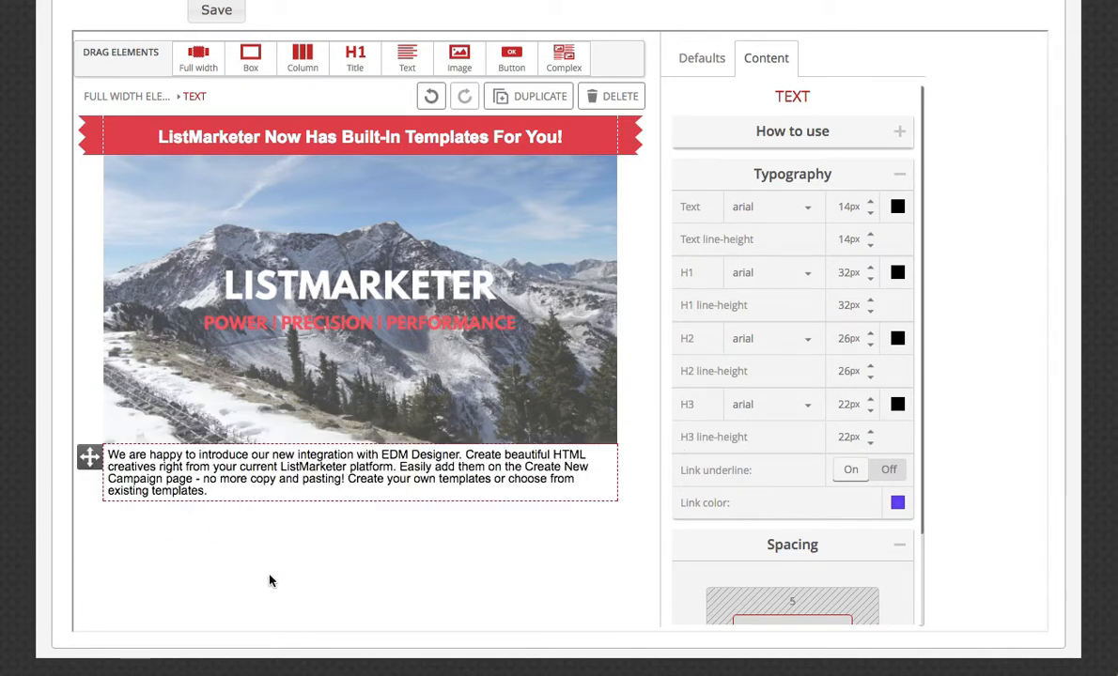
Add a box below the paragraph and place a column element inside it.
scroll(455, 554, down, 1)
click(458, 553)
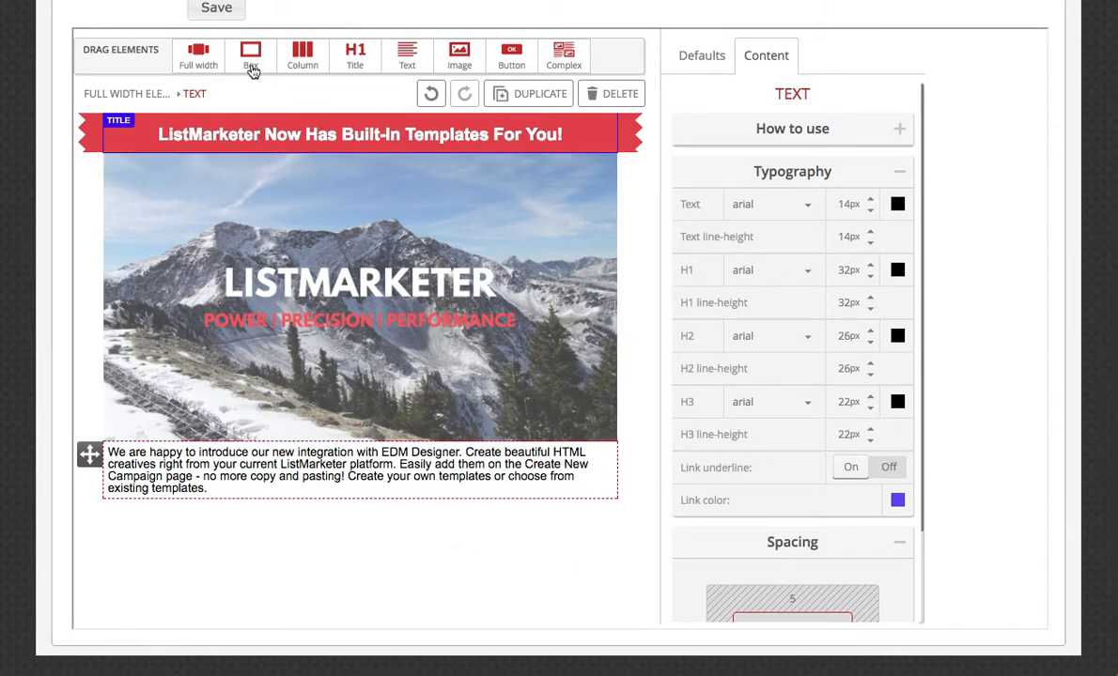
drag(248, 52, 312, 493)
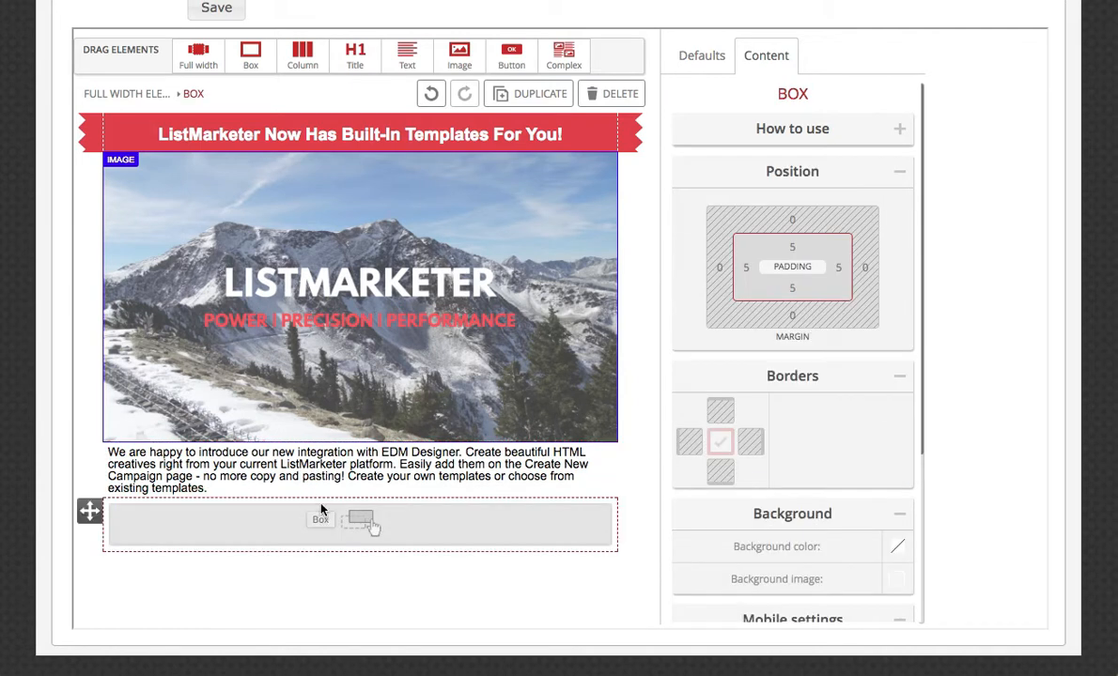
drag(302, 54, 362, 517)
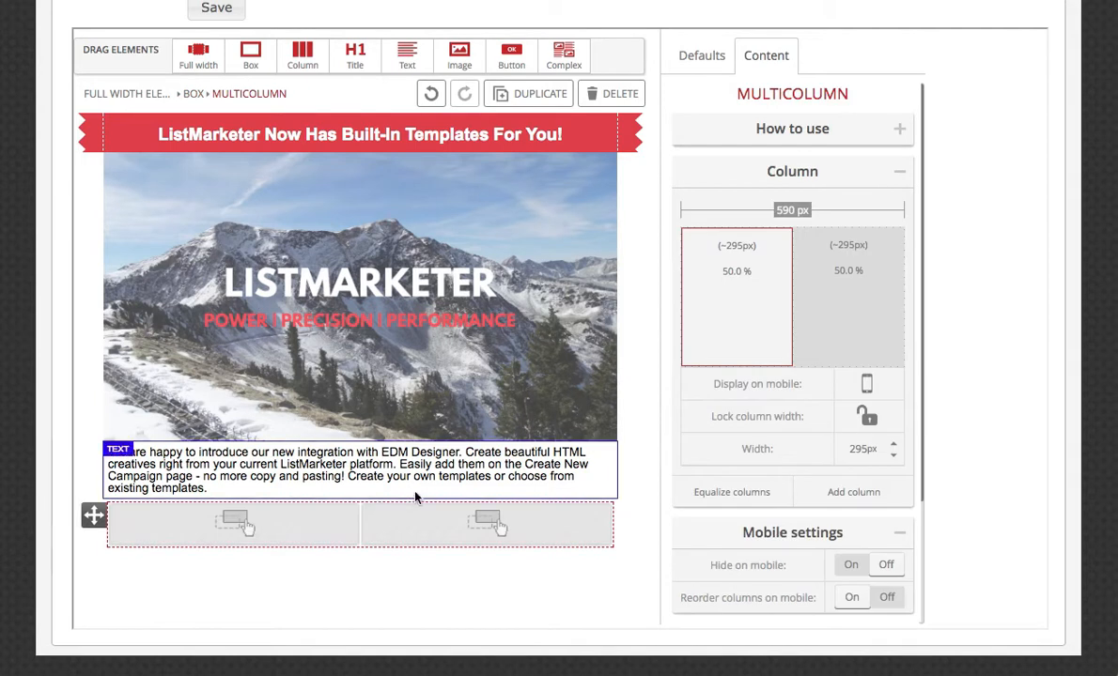
Try adding a third column and removing the first one, and equalize the two remaining columns.
click(850, 492)
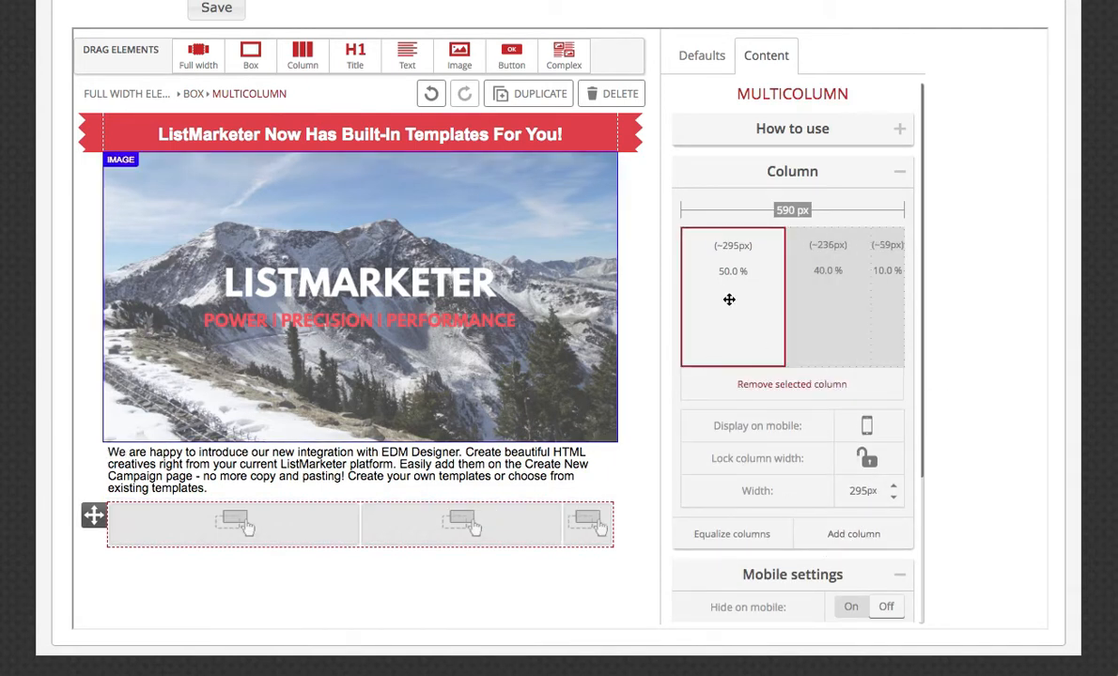
click(798, 395)
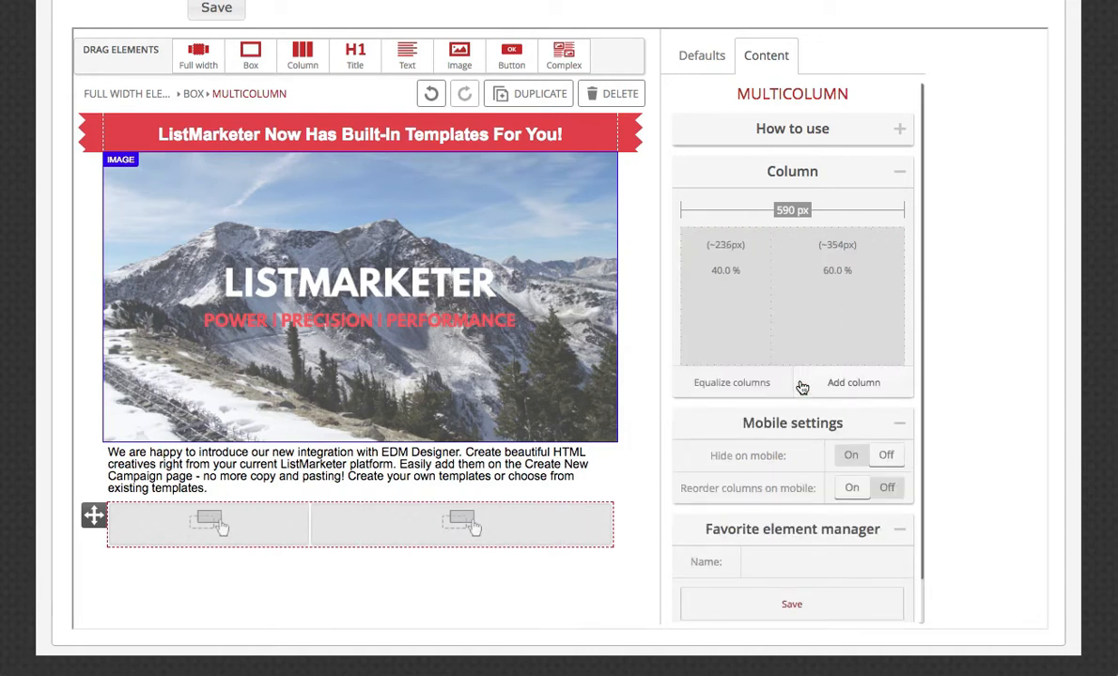
click(751, 388)
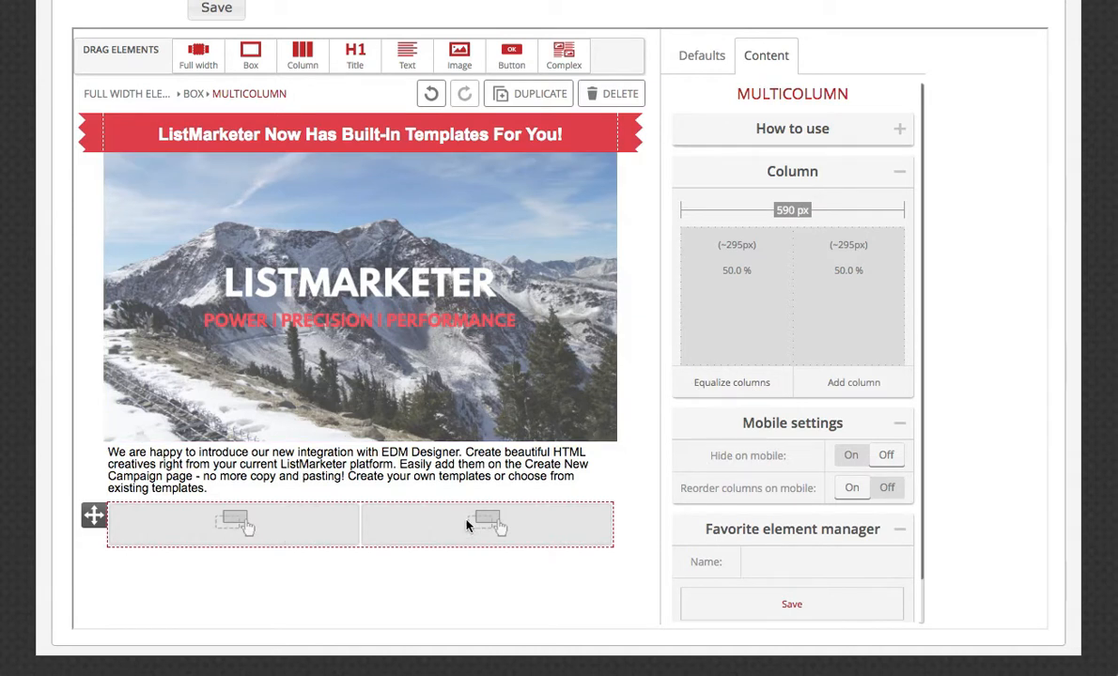
Place an image element in the first column and a box in the second column.
drag(451, 58, 243, 524)
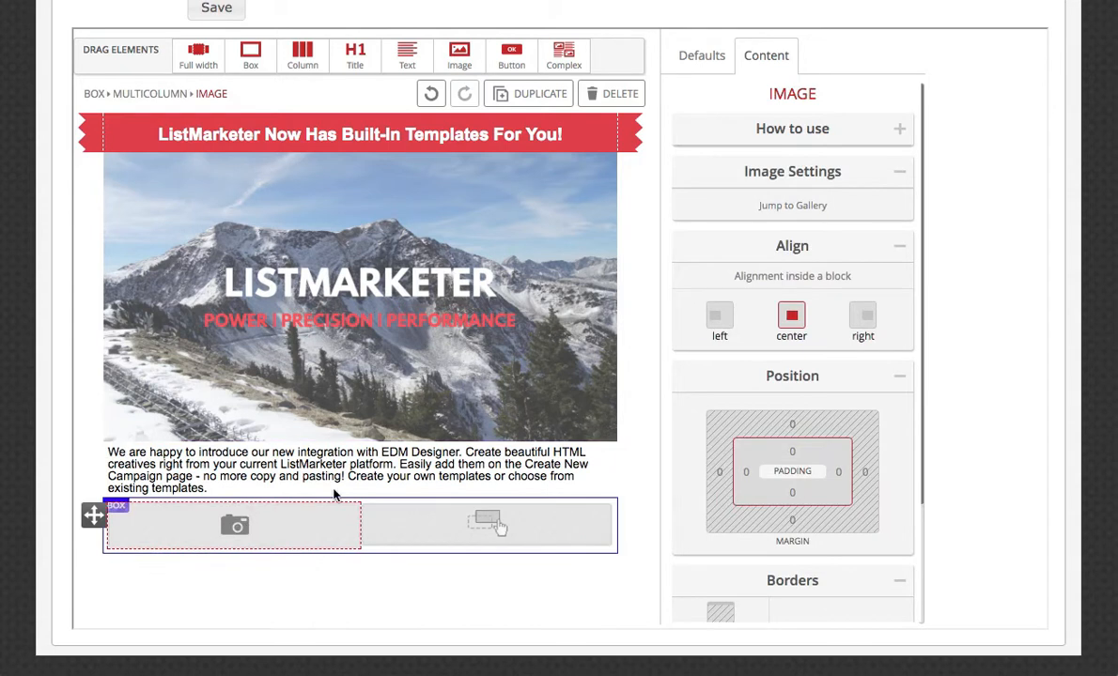
drag(250, 55, 512, 525)
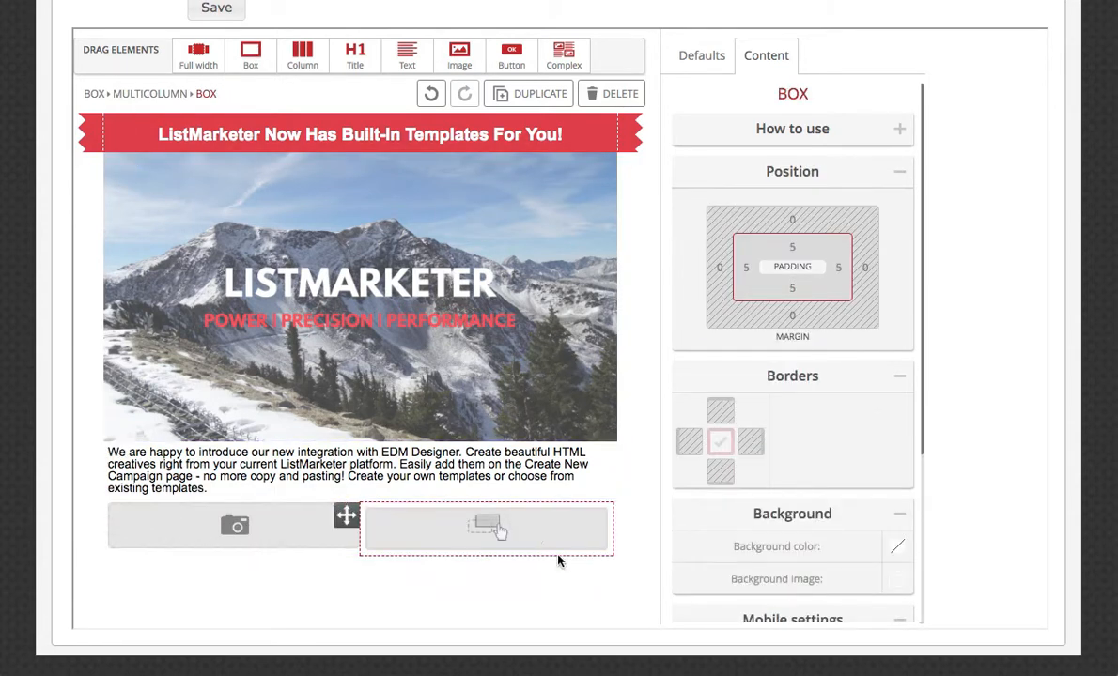
Add a text element inside the second column's box and a button below that text.
scroll(558, 561, down, 2)
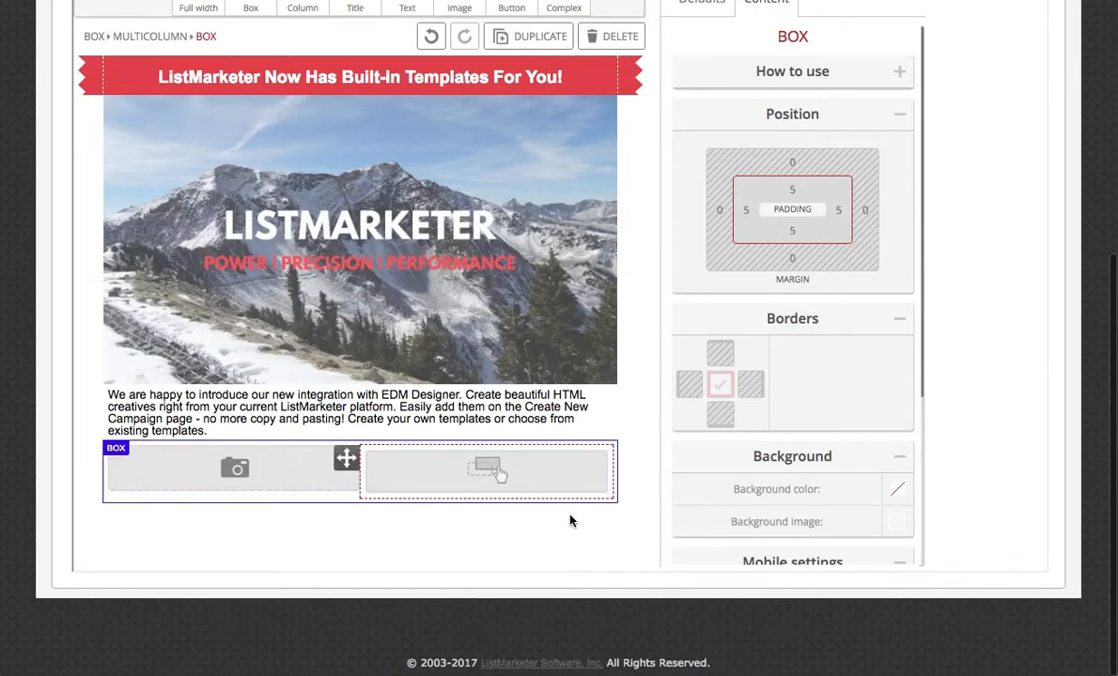
scroll(570, 521, up, 1)
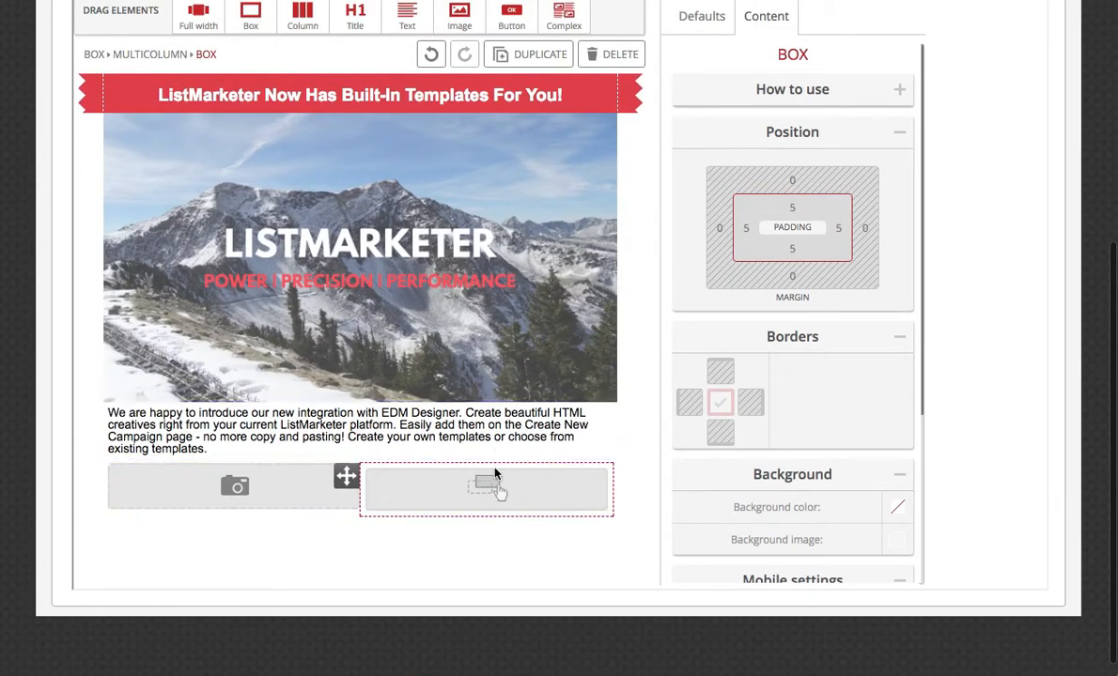
scroll(394, 75, up, 1)
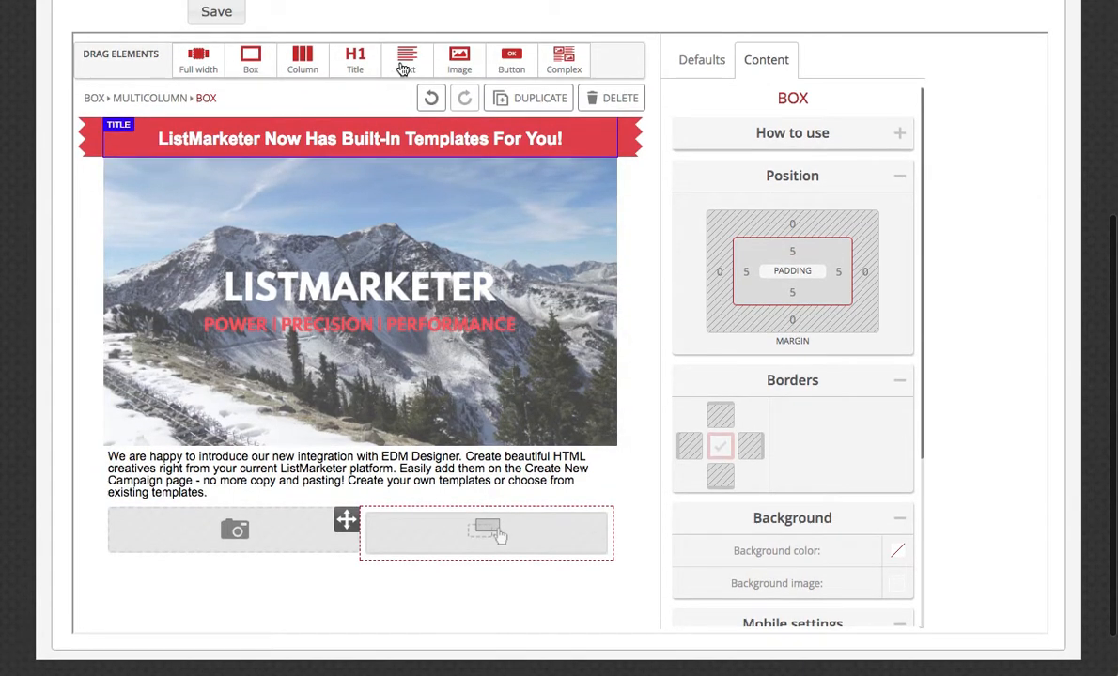
drag(404, 68, 481, 517)
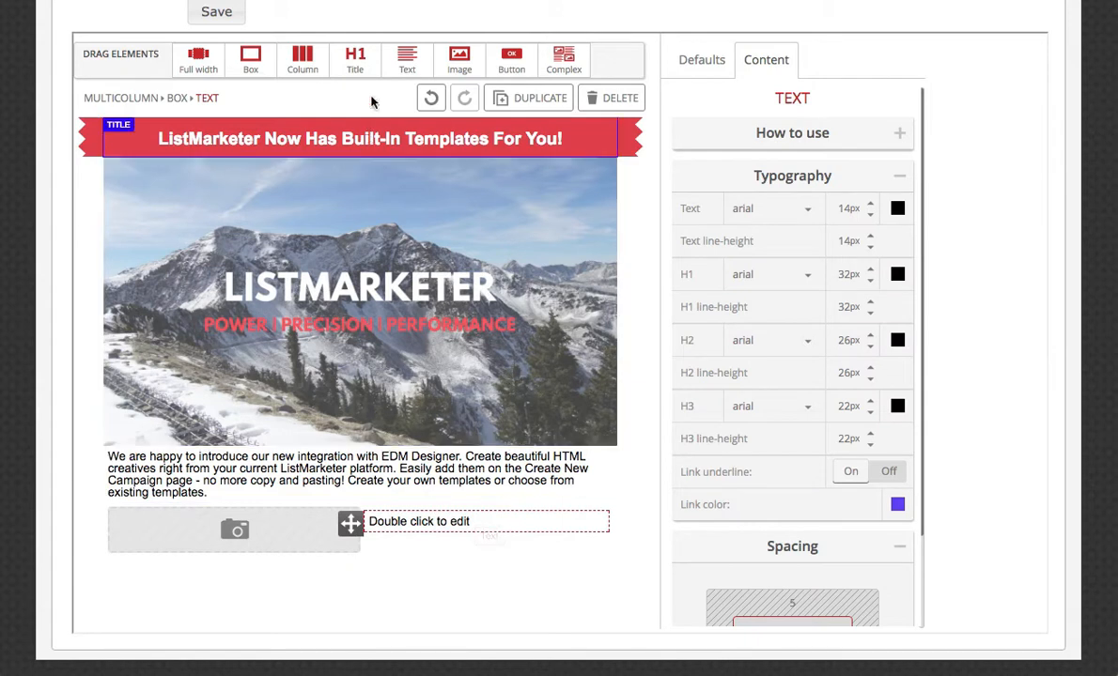
drag(517, 60, 477, 540)
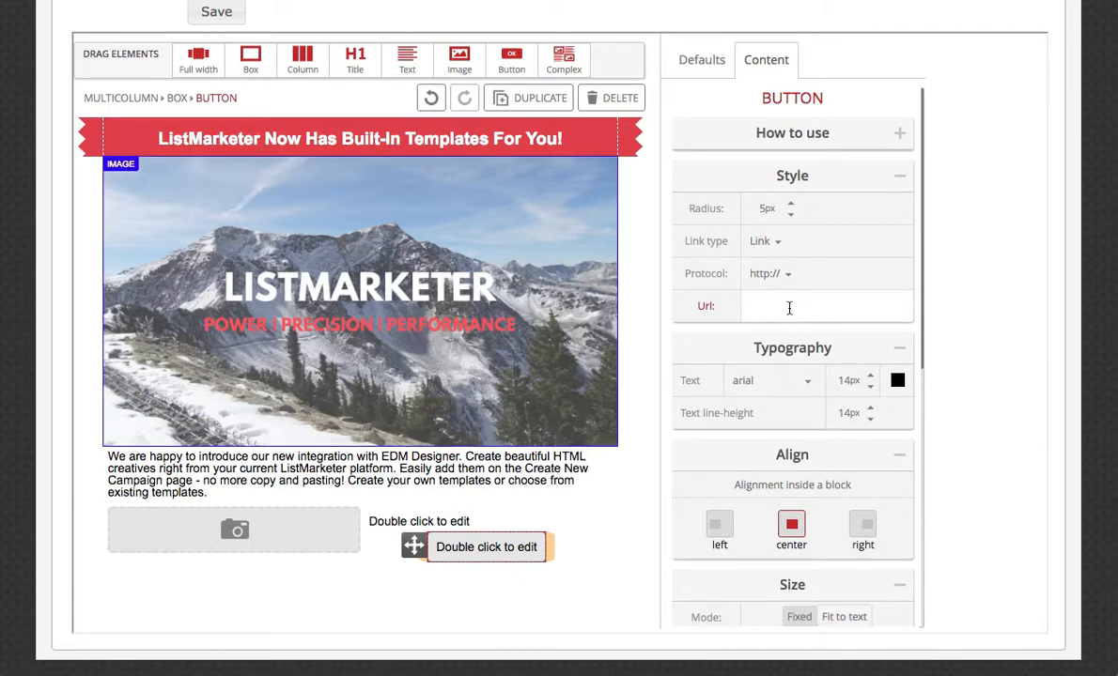
text(www.listmarketer.com)
Align the button to the left inside its block and set its top margin to 20.
scroll(808, 418, down, 2)
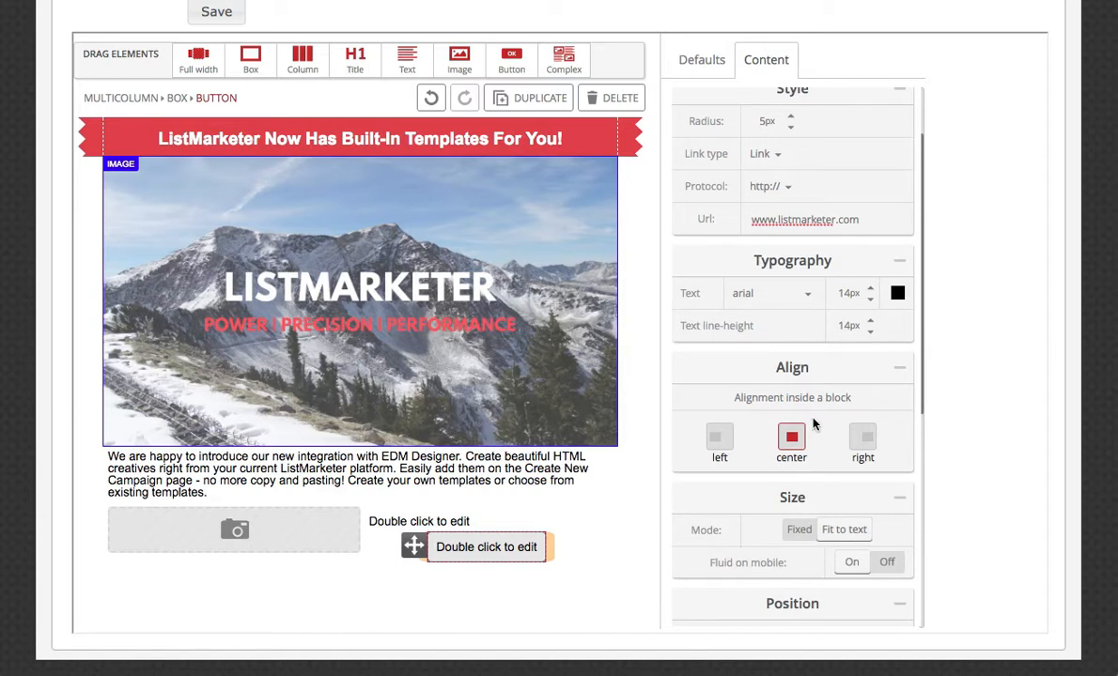
click(719, 437)
scroll(819, 440, down, 6)
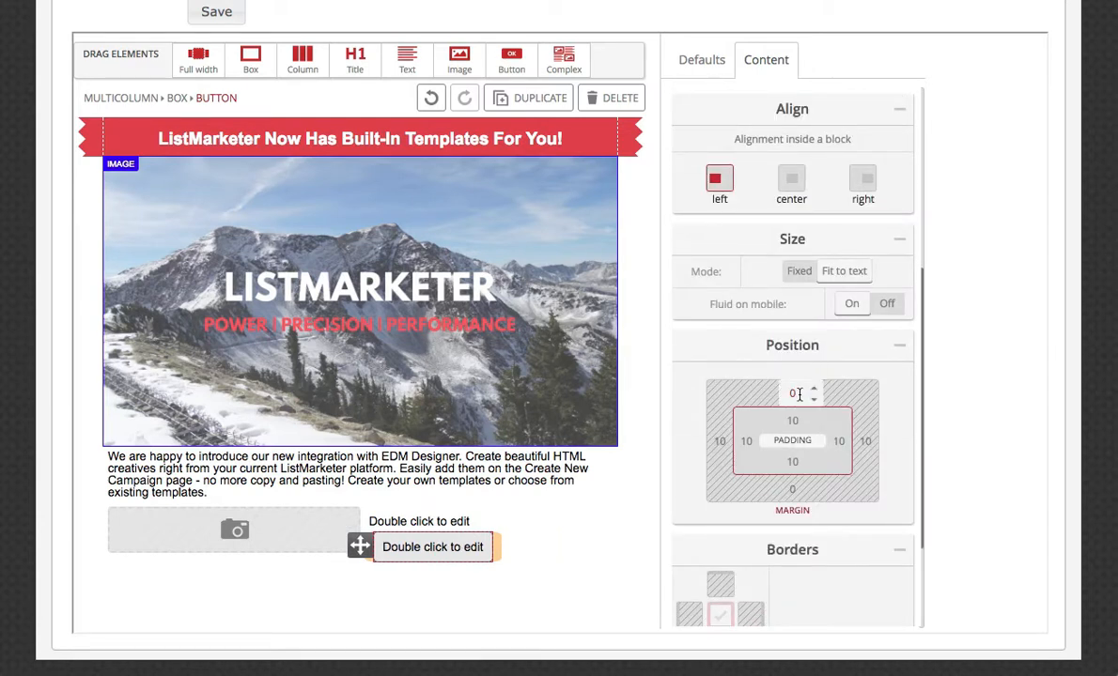
text(20)
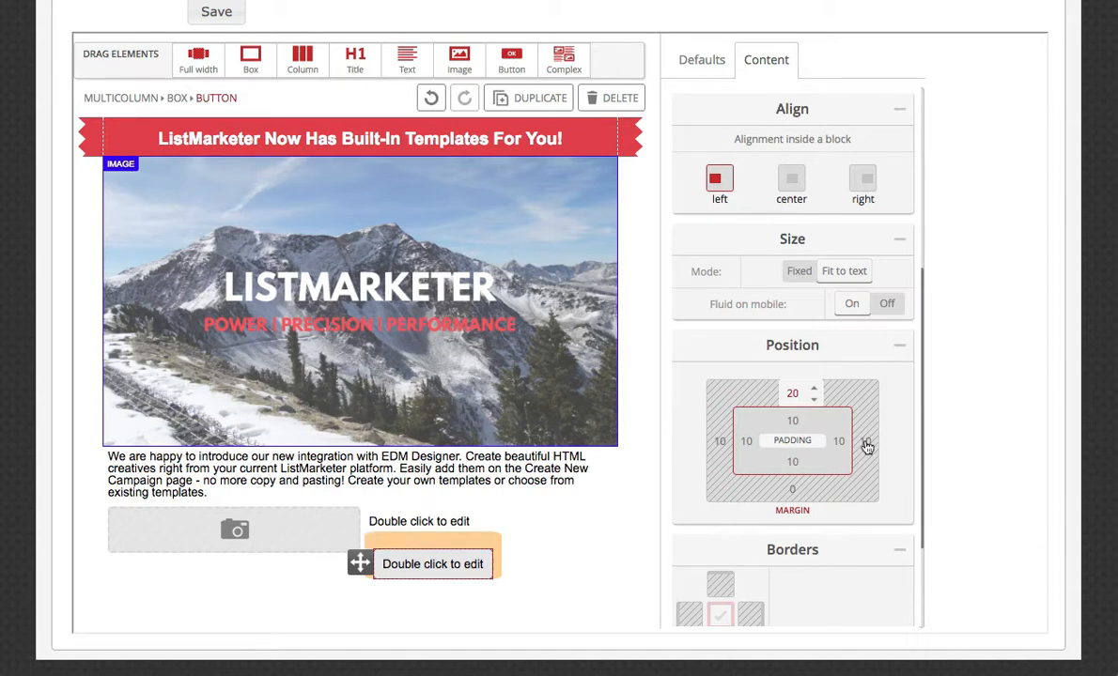
Set the button's background color to the last used red.
scroll(873, 466, down, 4)
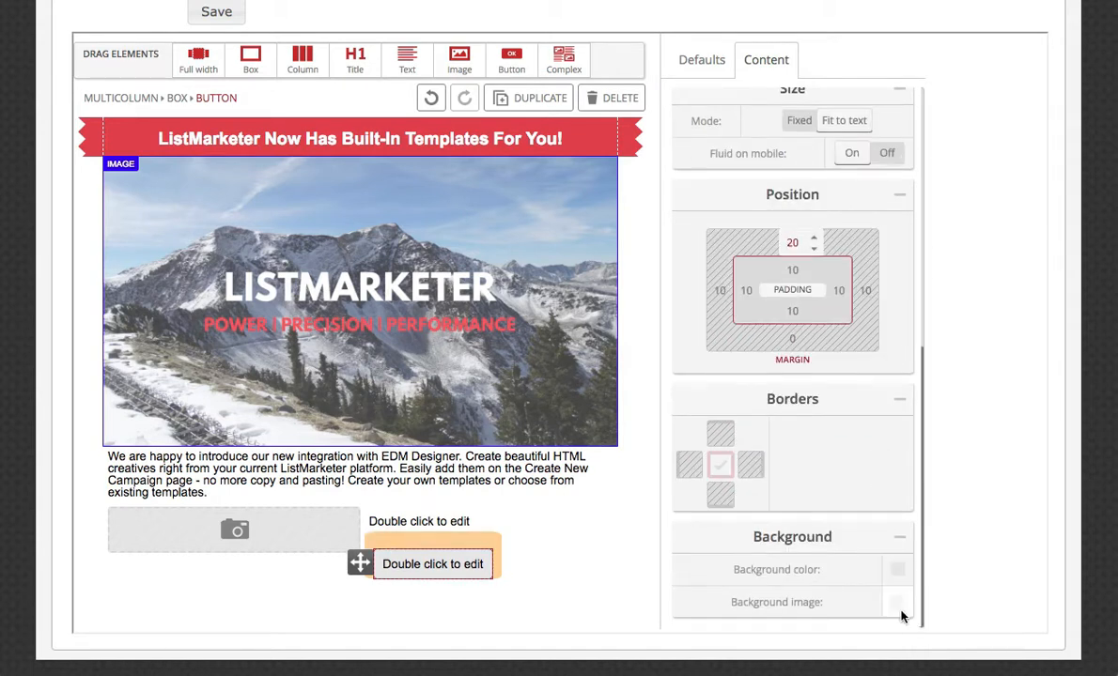
click(898, 580)
click(898, 580)
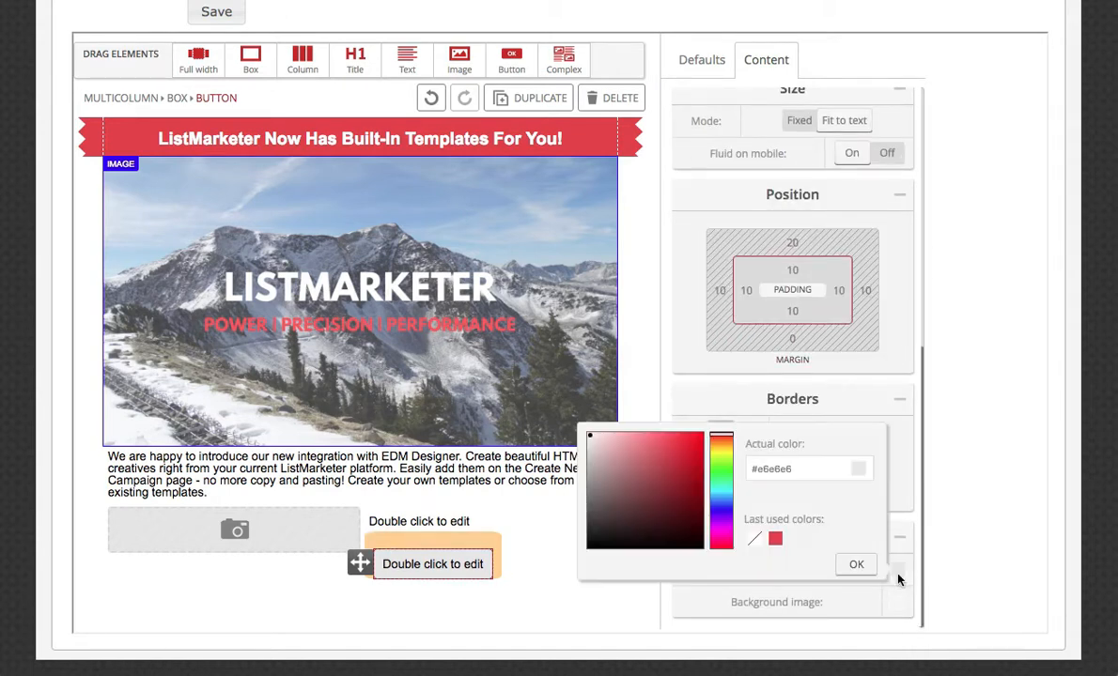
click(776, 539)
click(854, 567)
Change the button label's text color to white and finish editing the label.
double_click(439, 566)
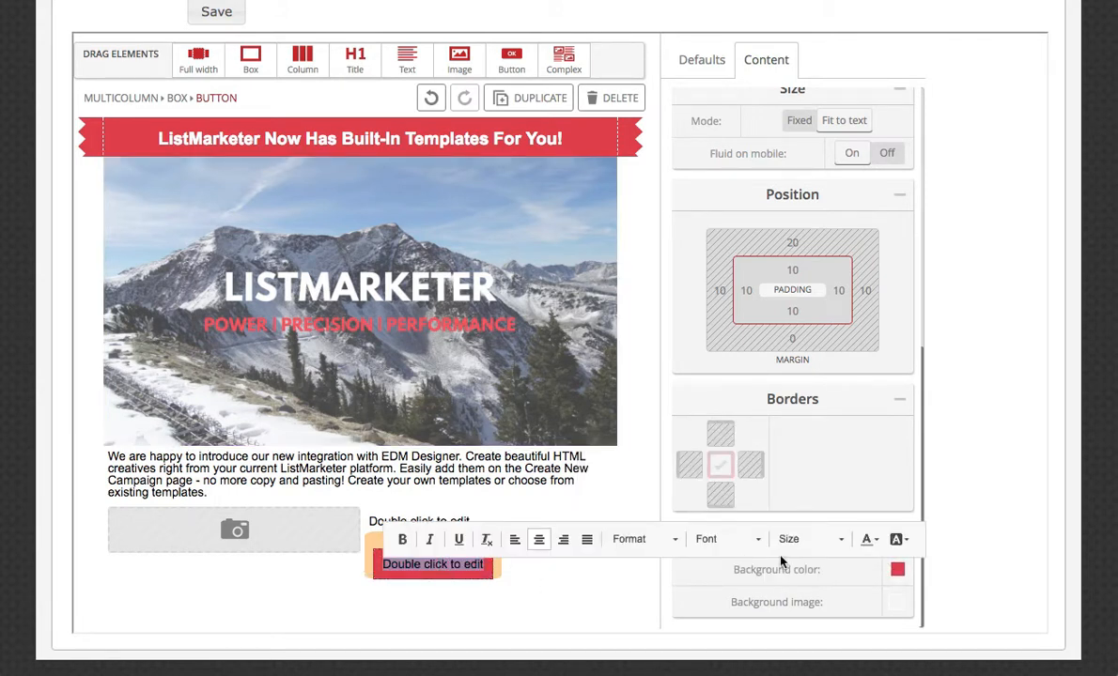
click(867, 539)
click(1016, 495)
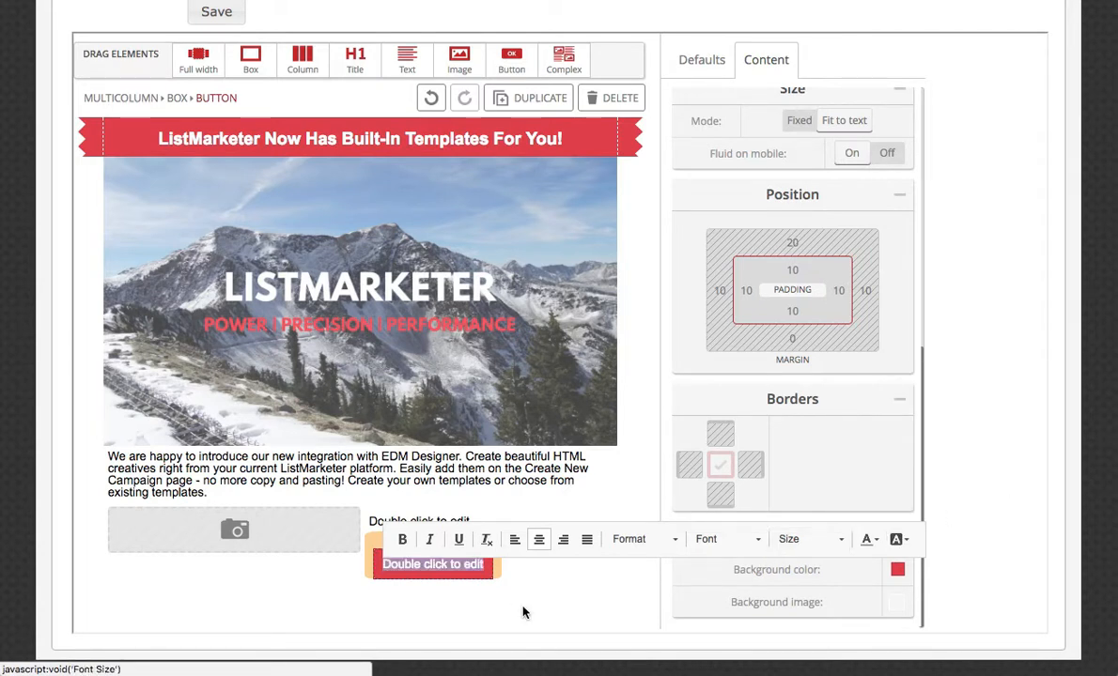
click(545, 616)
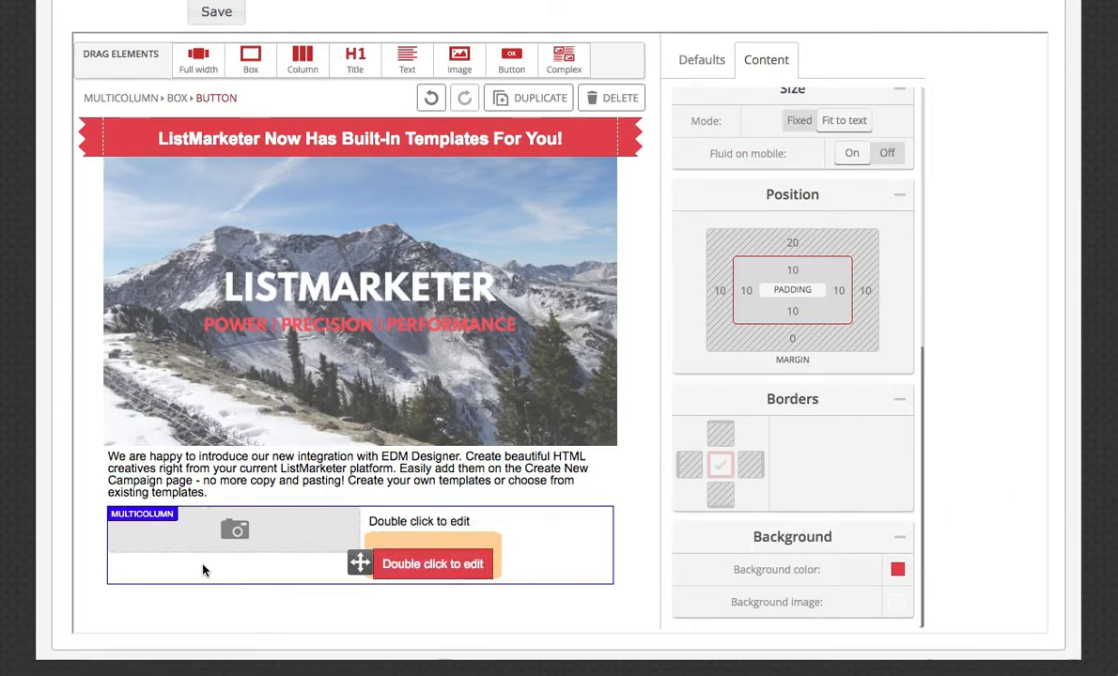
Save the outer box holding the two columns as a favorite element named "New feature highlight" and dismiss the notification.
click(219, 589)
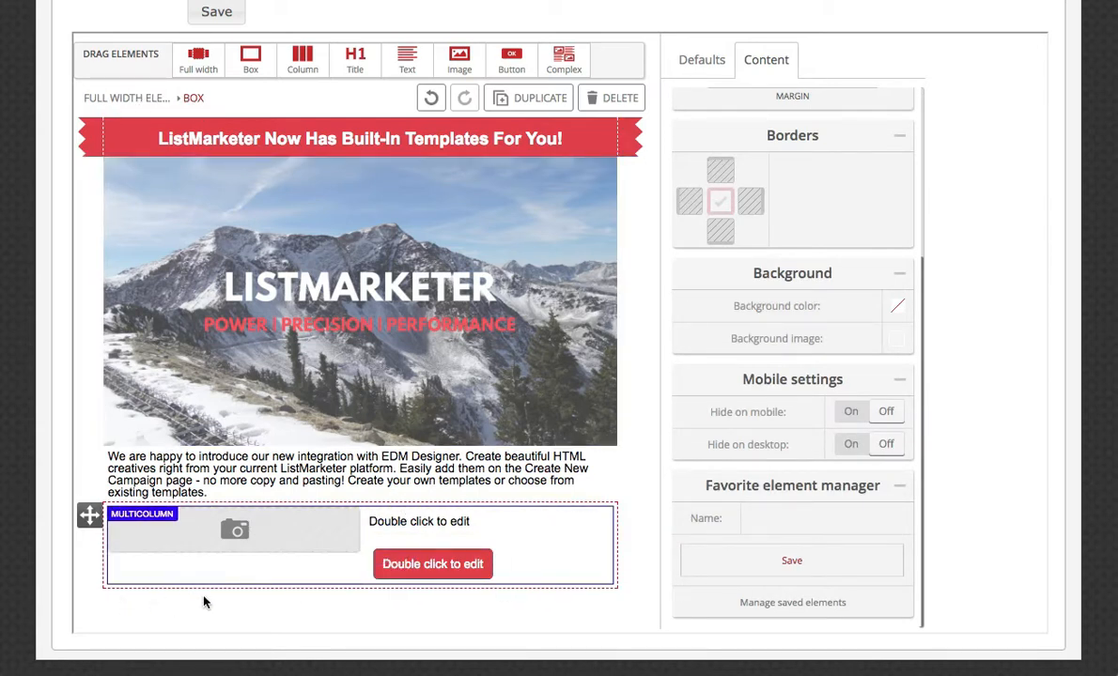
click(333, 546)
click(156, 97)
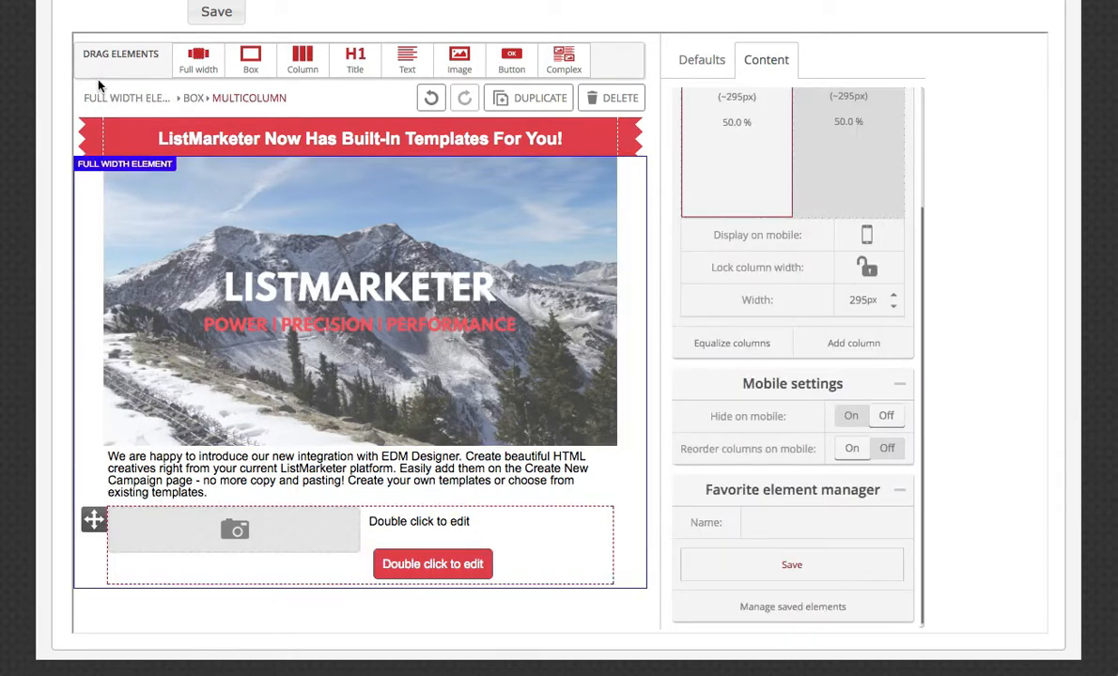
click(192, 99)
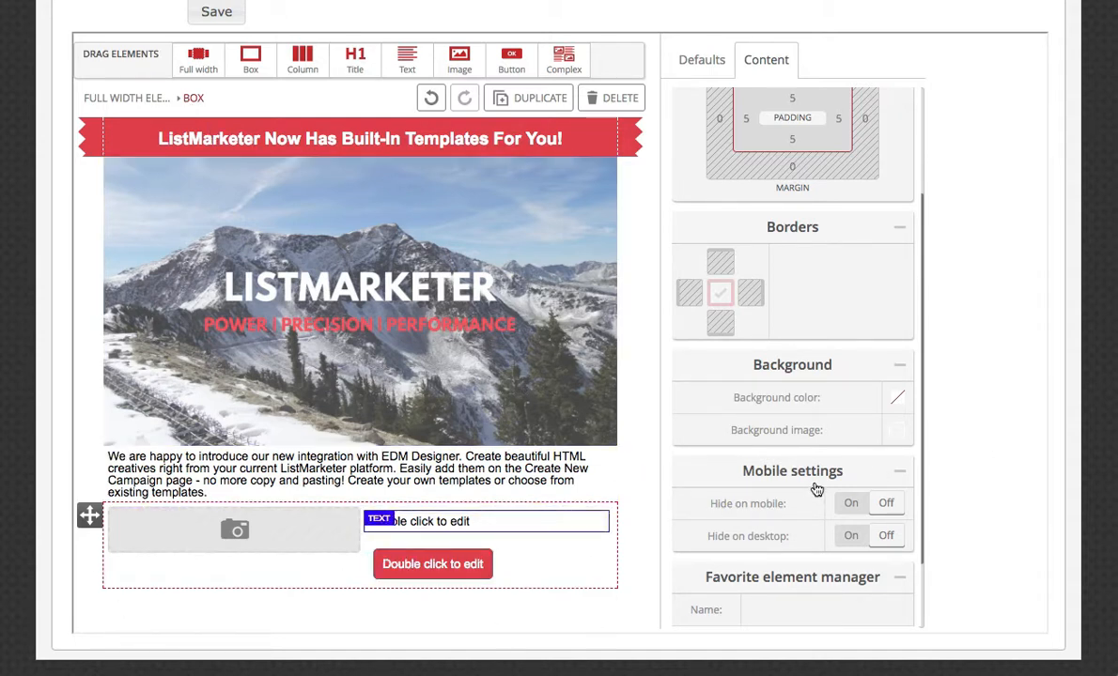
scroll(817, 490, down, 1)
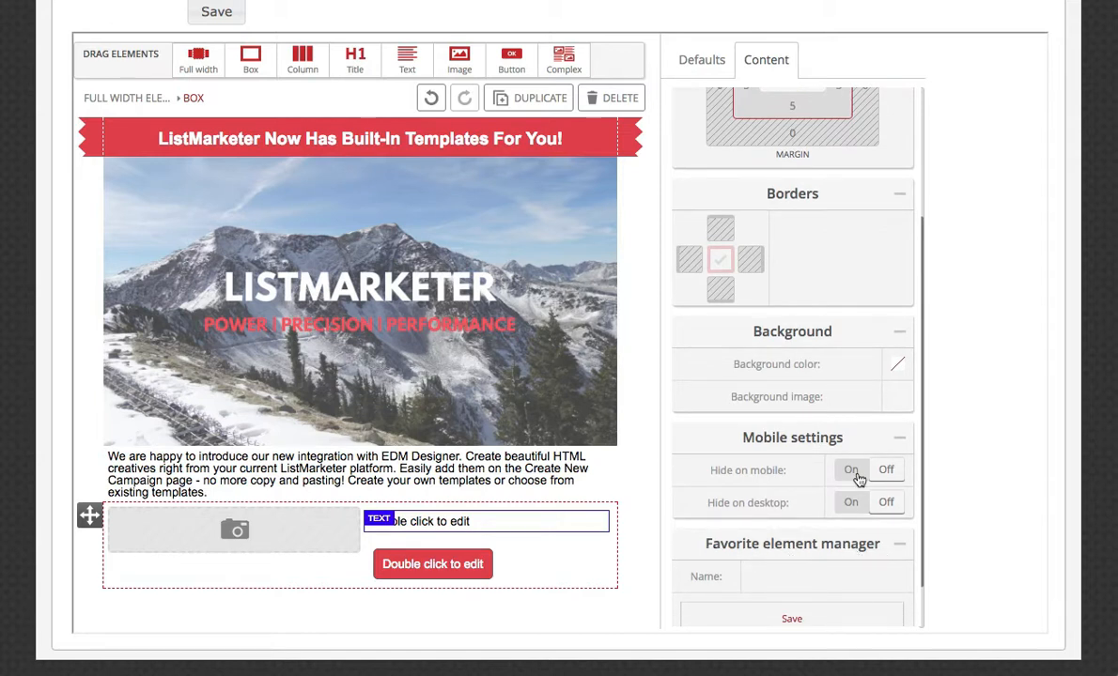
scroll(837, 522, down, 2)
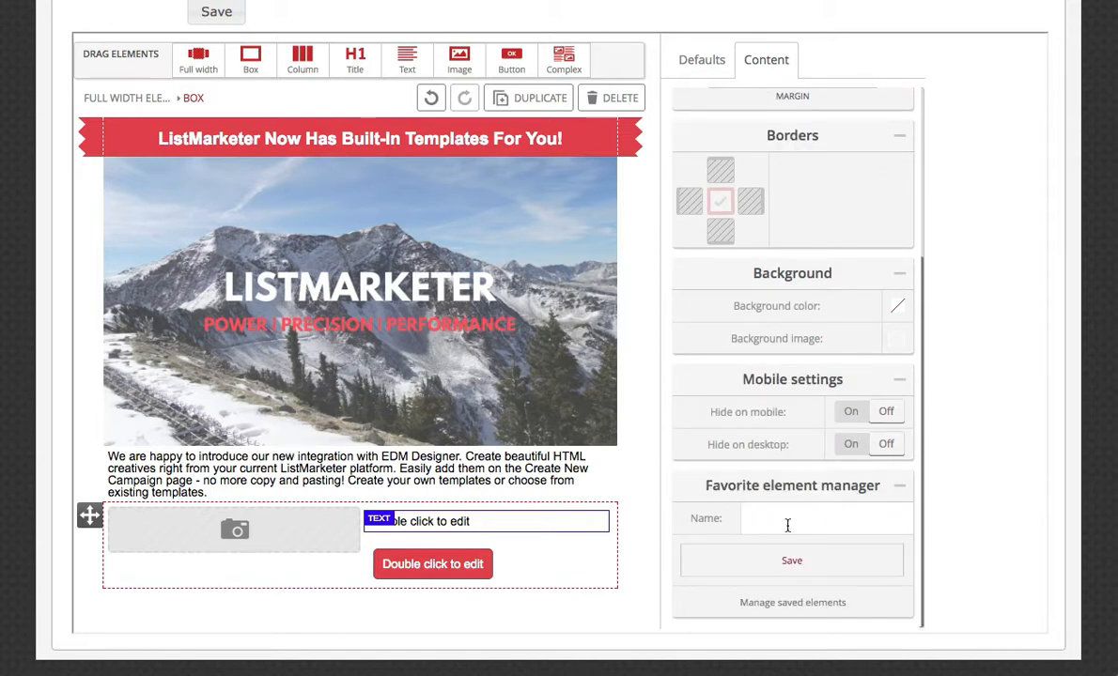
click(788, 525)
text(New feature highlight)
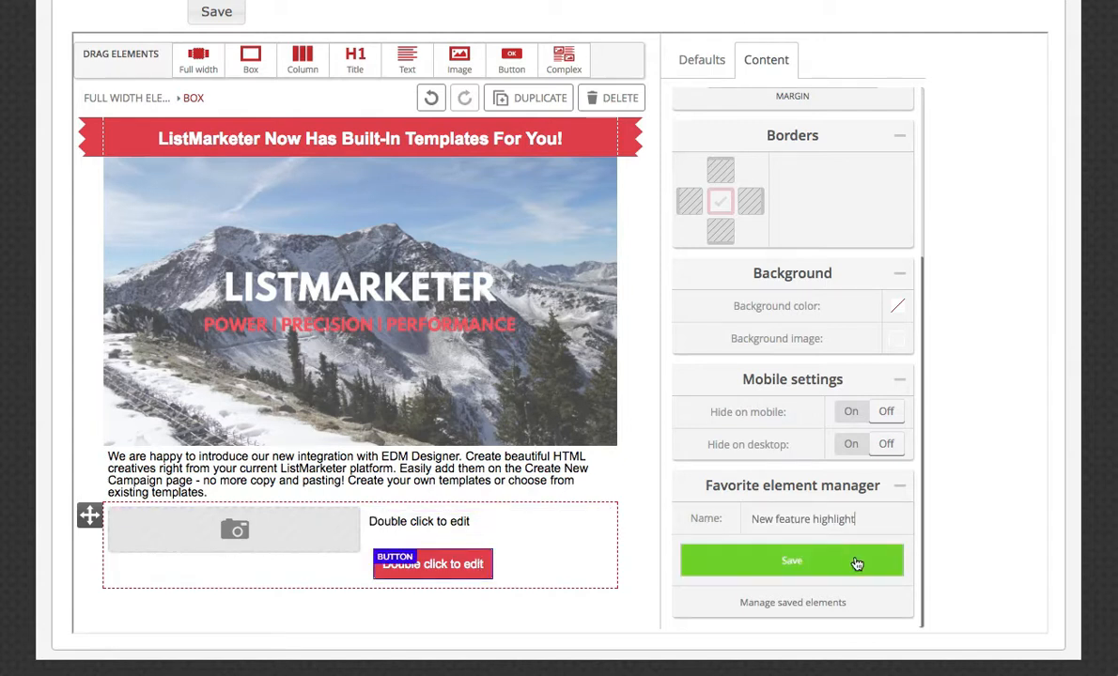
click(842, 568)
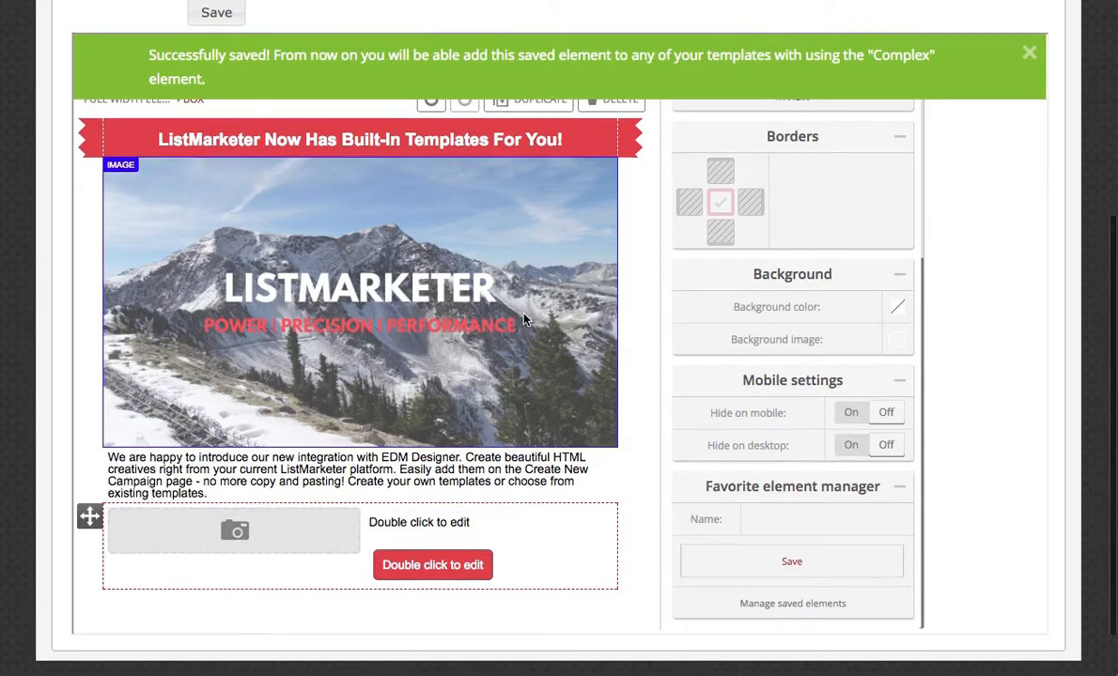
click(1029, 53)
Insert the saved complex element "New feature highlight" below the existing two-column feature box.
drag(562, 63, 341, 581)
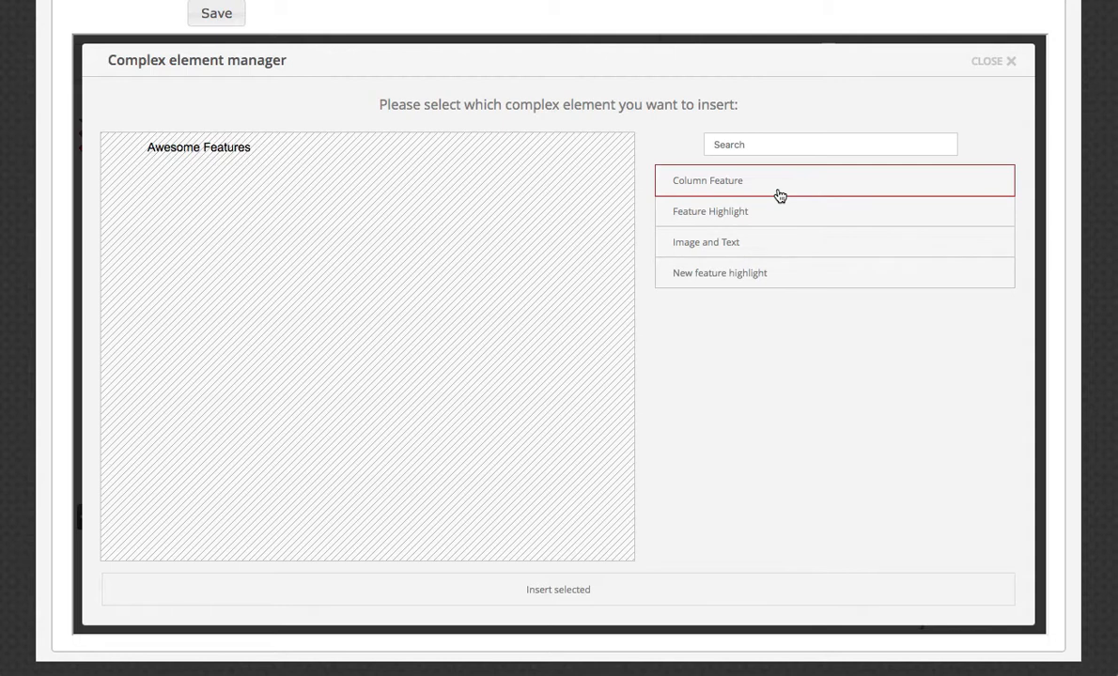
click(715, 277)
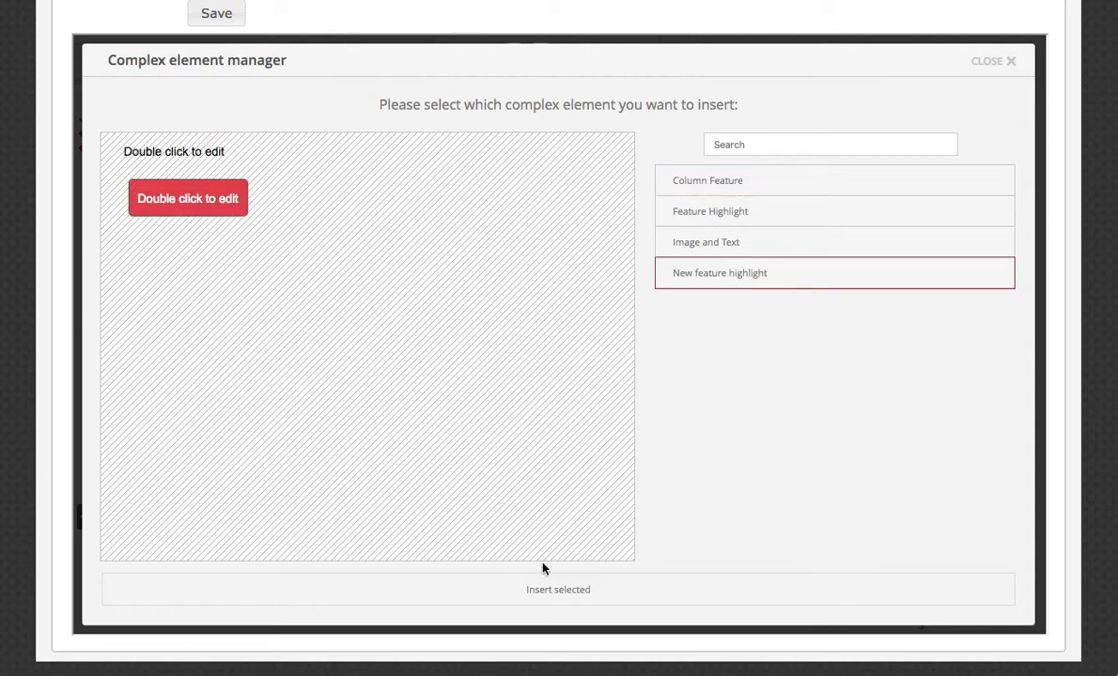
click(559, 592)
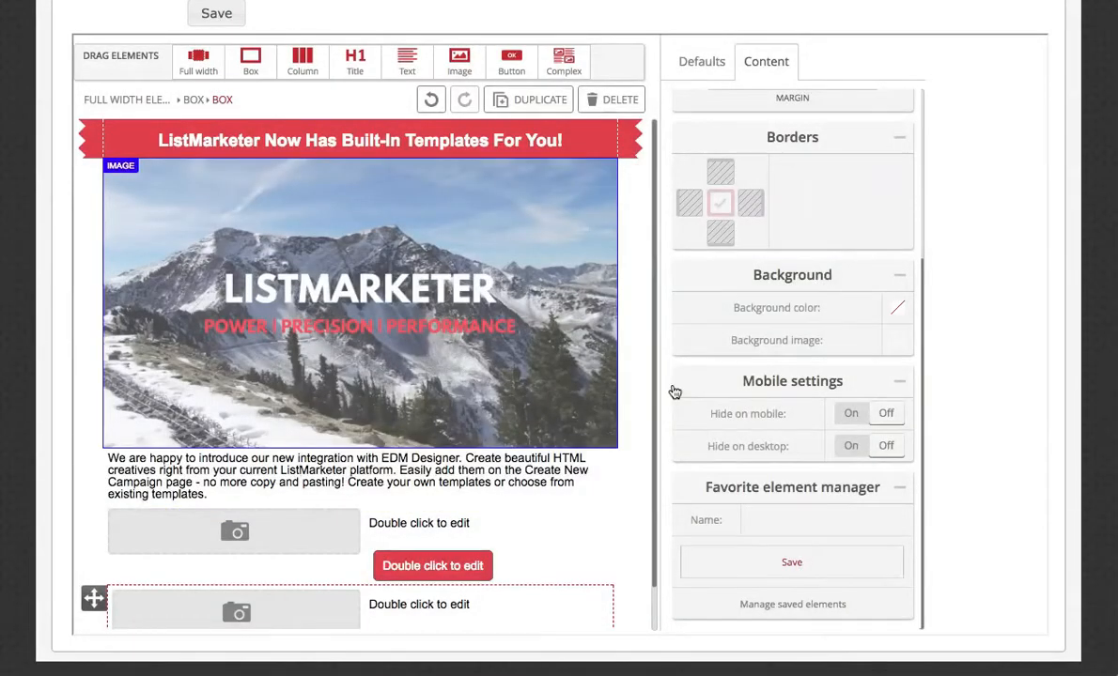
scroll(583, 388, down, 1)
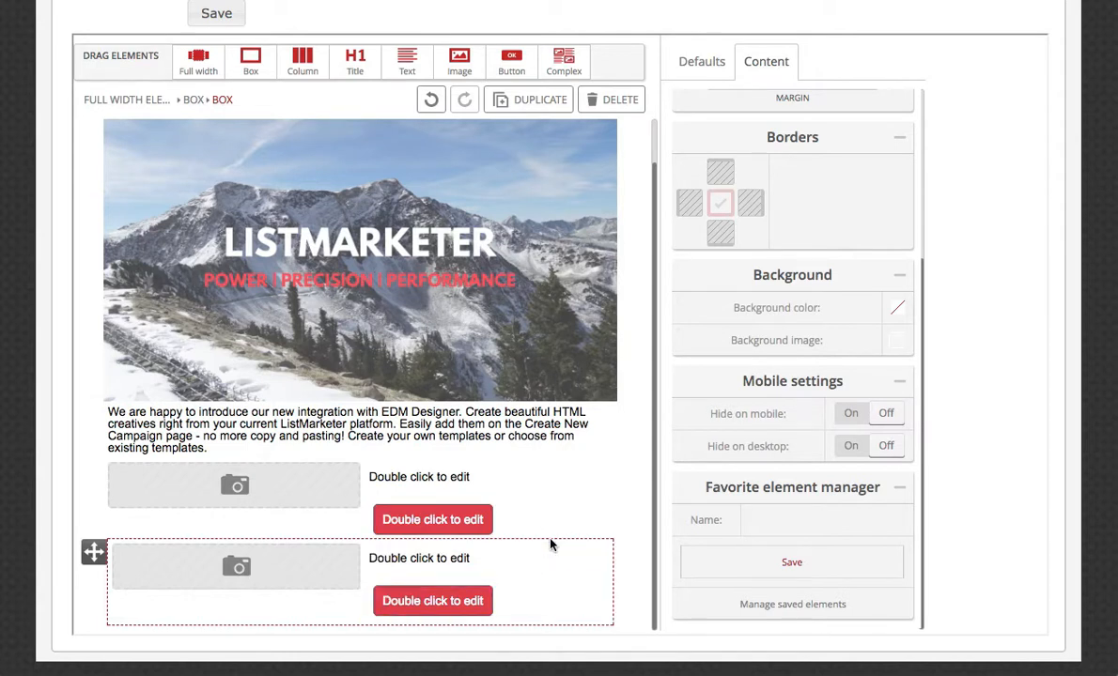
Duplicate the inserted feature highlight box and delete the extra box.
click(531, 103)
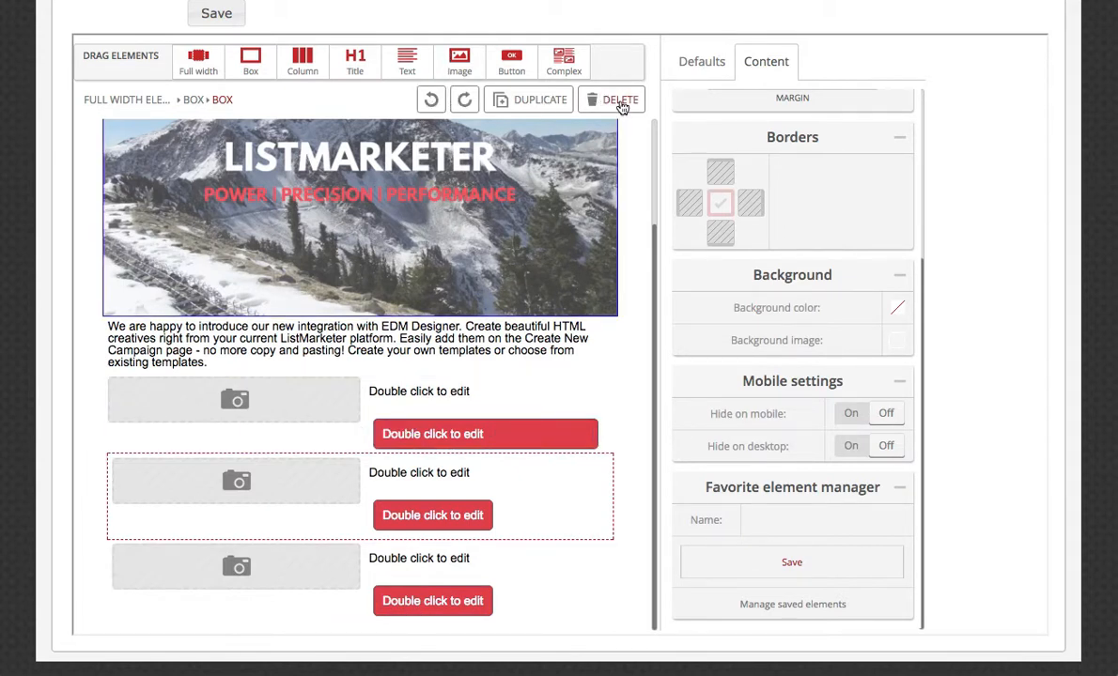
click(619, 103)
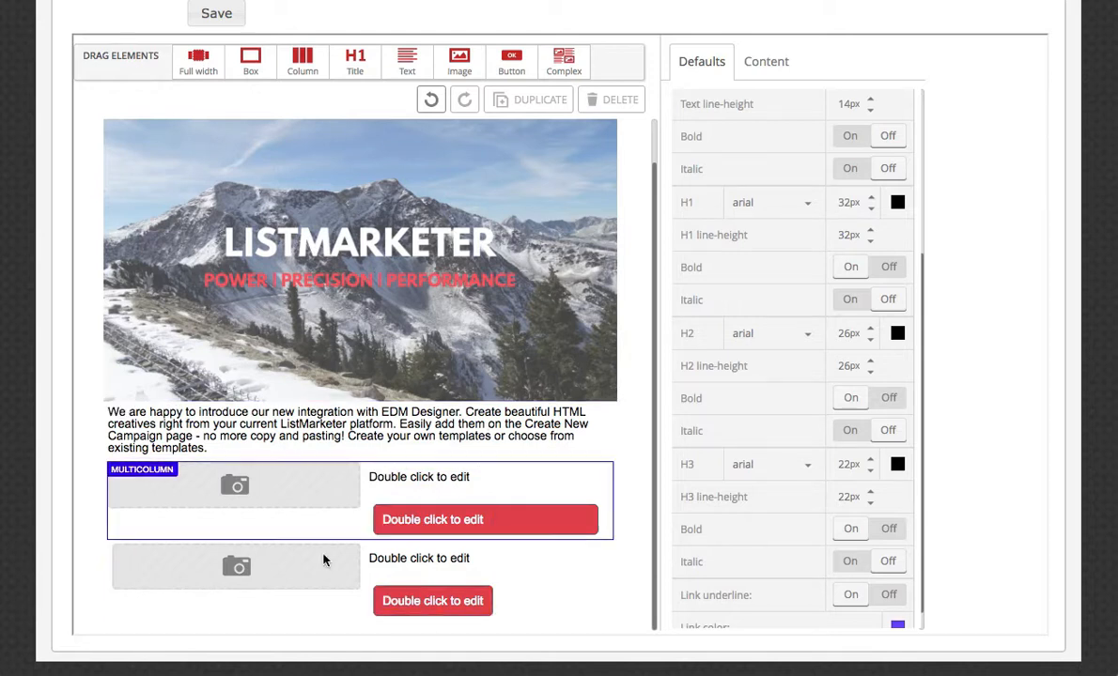
double_click(232, 435)
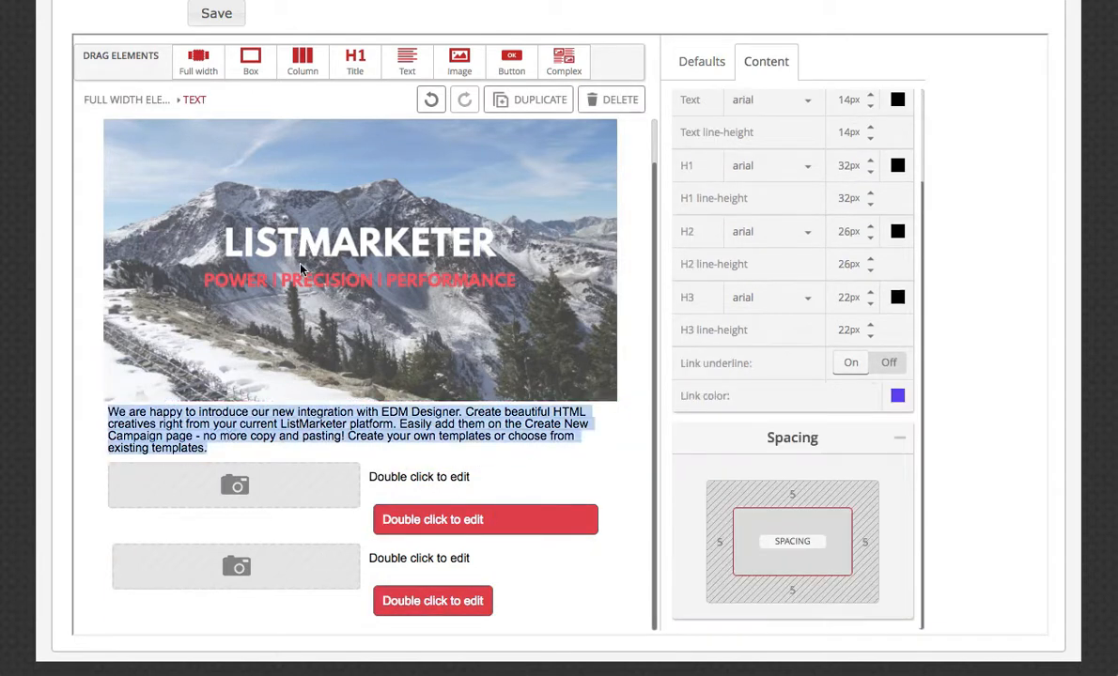
scroll(620, 502, up, 5)
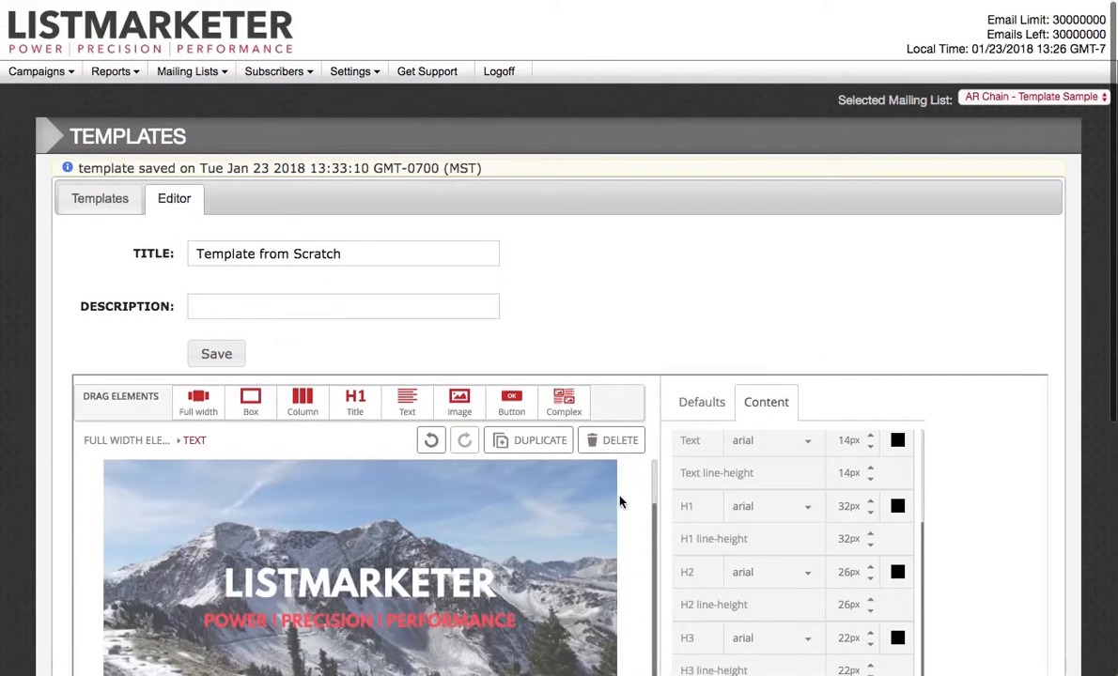
click(655, 480)
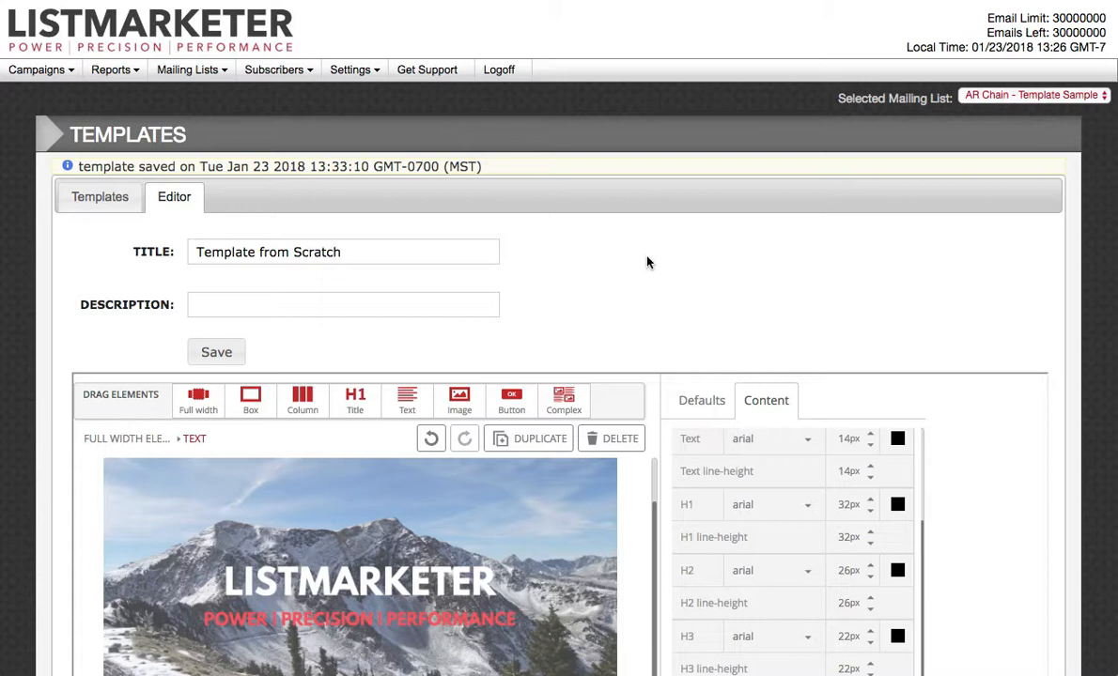
Go to the list of campaign templates, reopen "Template from Scratch" for editing and look over its content.
mouse_move(40, 74)
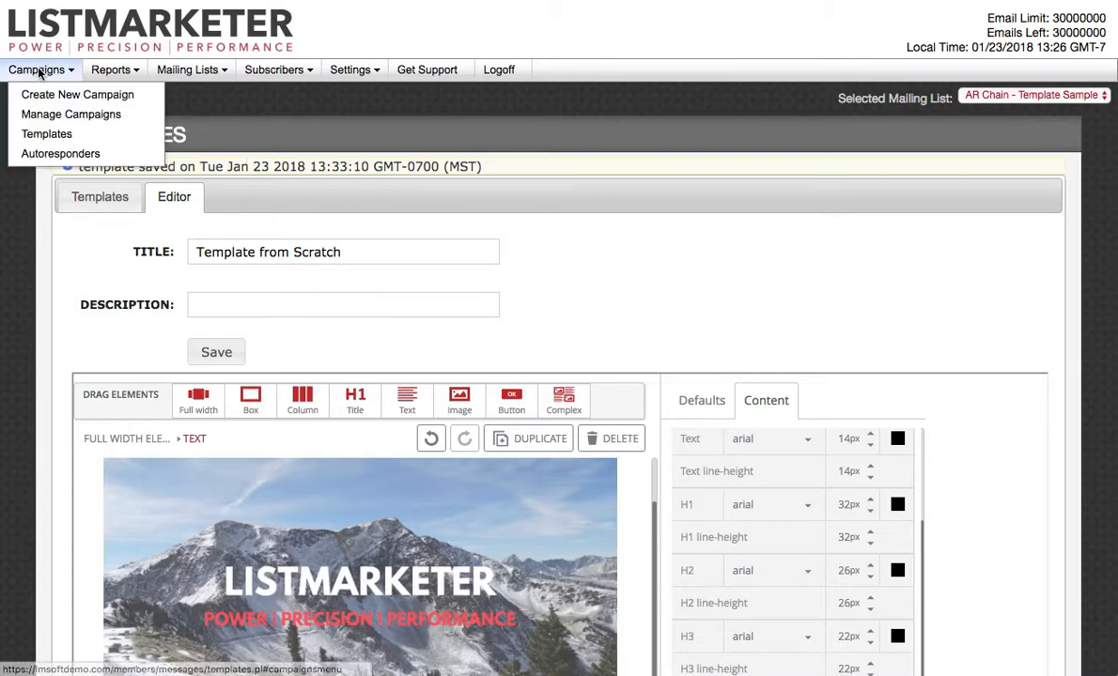
click(49, 134)
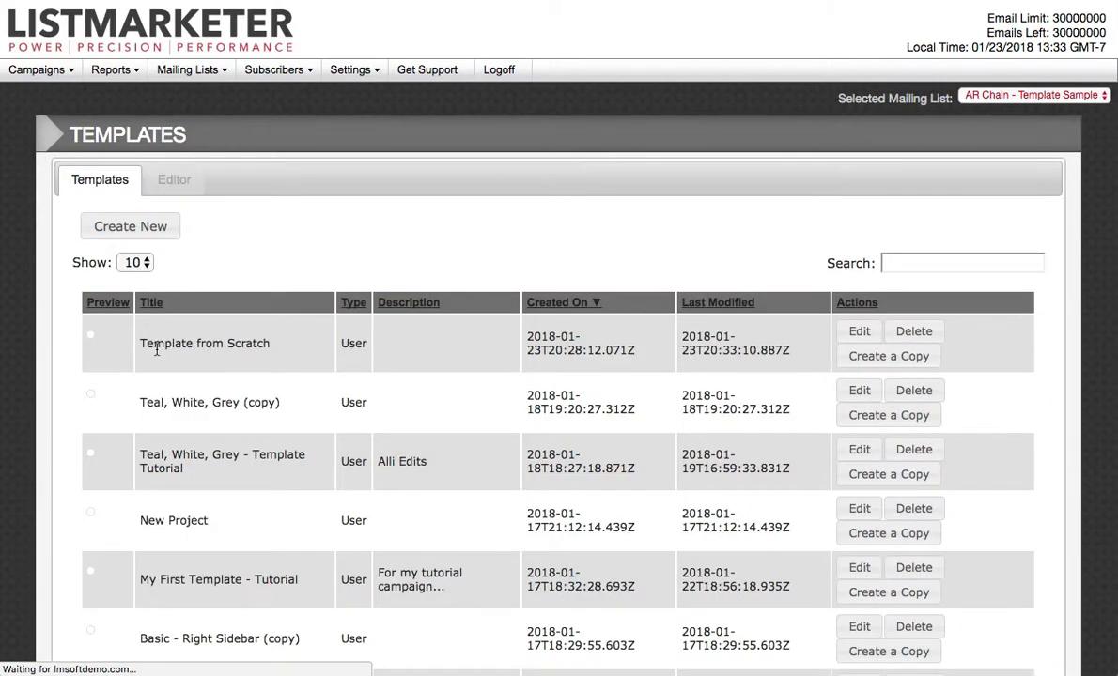
click(871, 332)
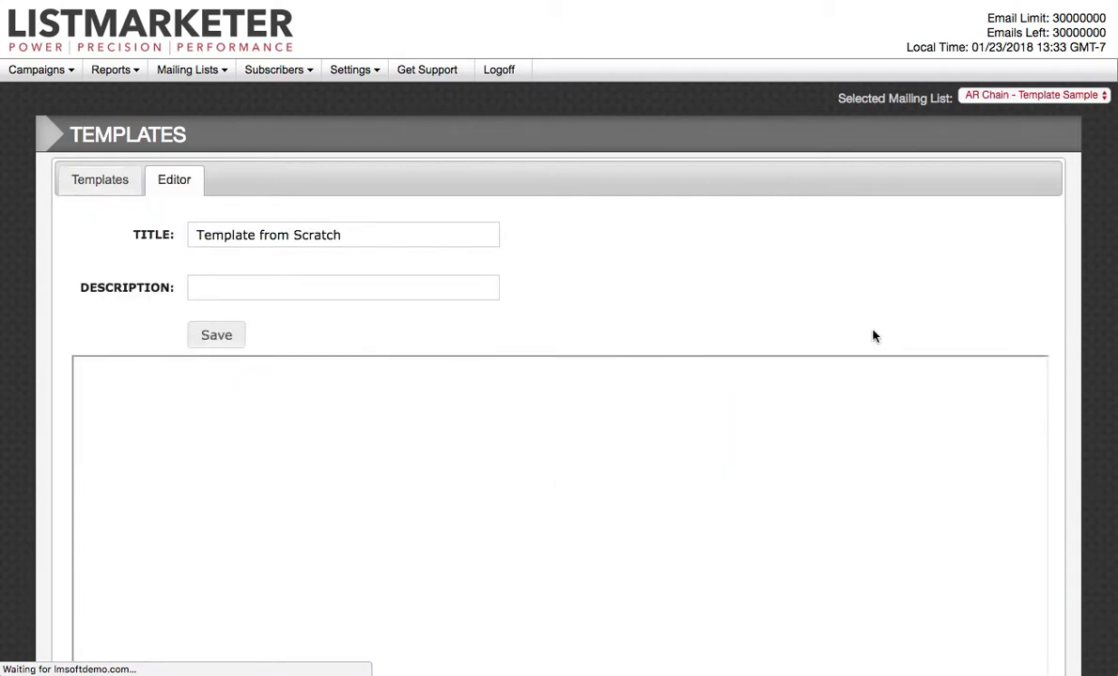
scroll(831, 289, down, 2)
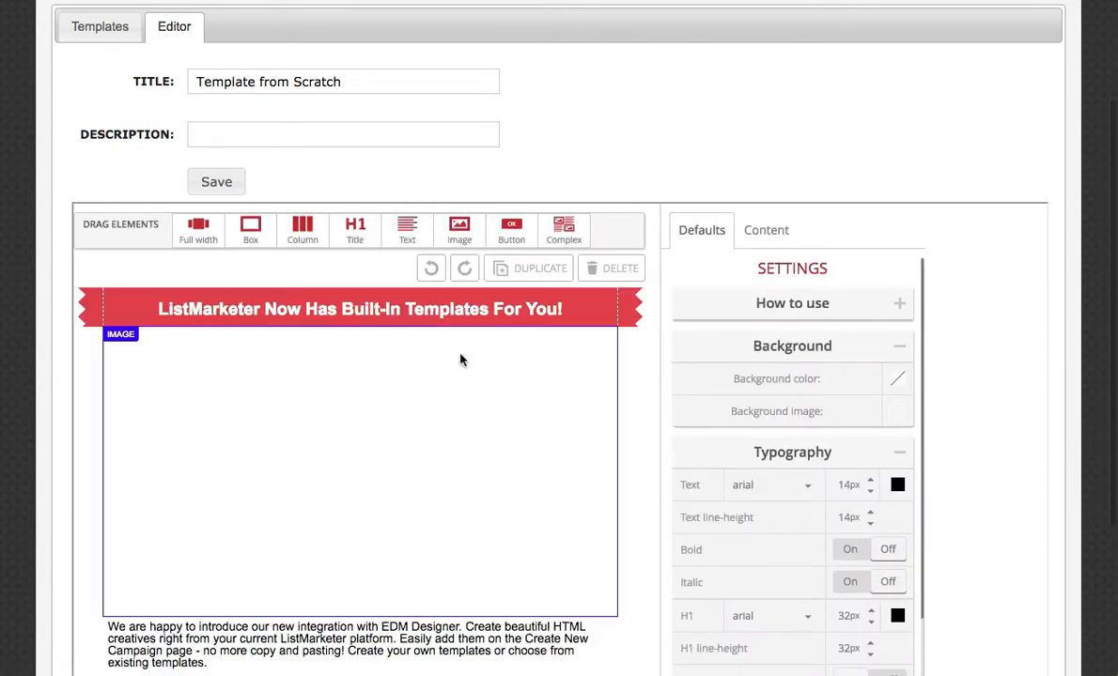
scroll(566, 491, down, 1)
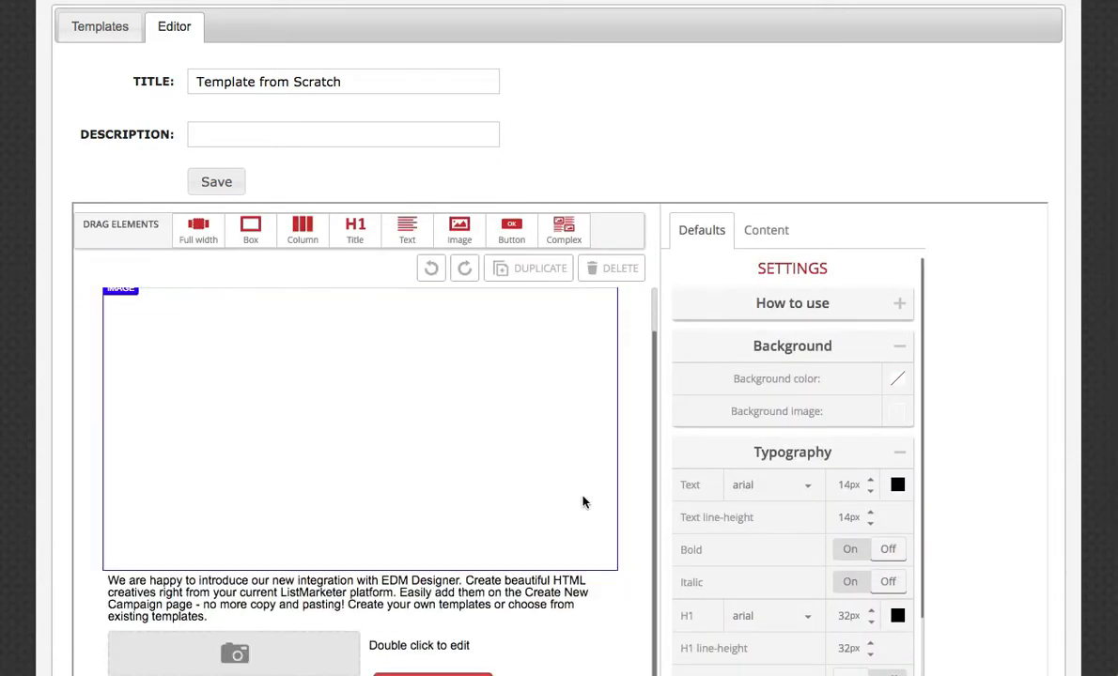